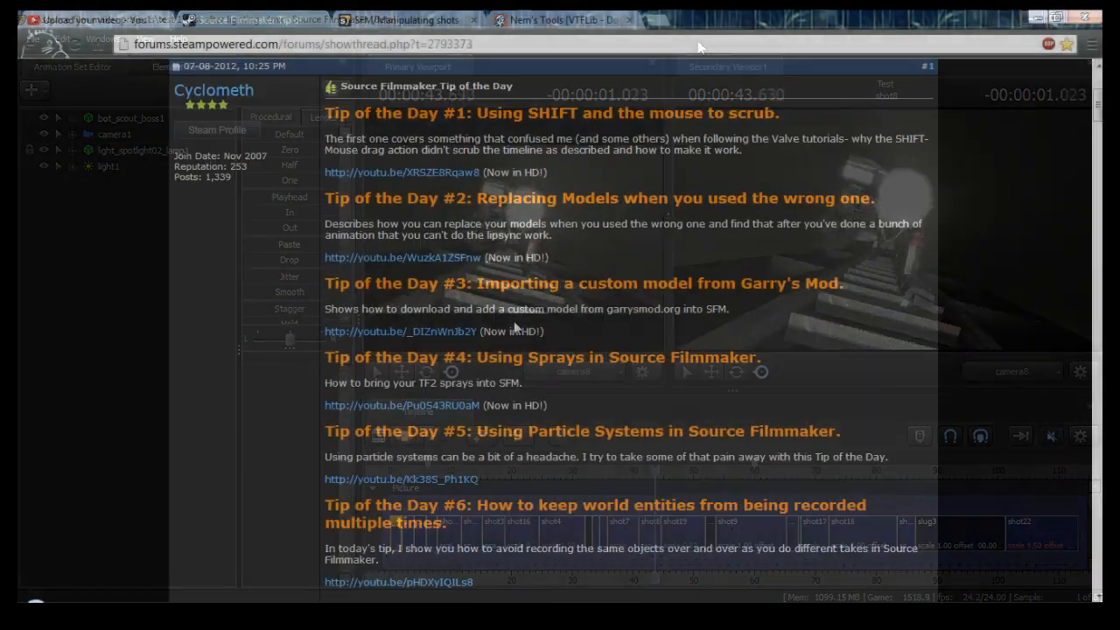
# Look through the Source Filmmaker Tip of the Day thread and the SFM/Manipulating shots wiki page.
pyautogui.scroll(-20, 995, 448)
pyautogui.scroll(20, 995, 450)
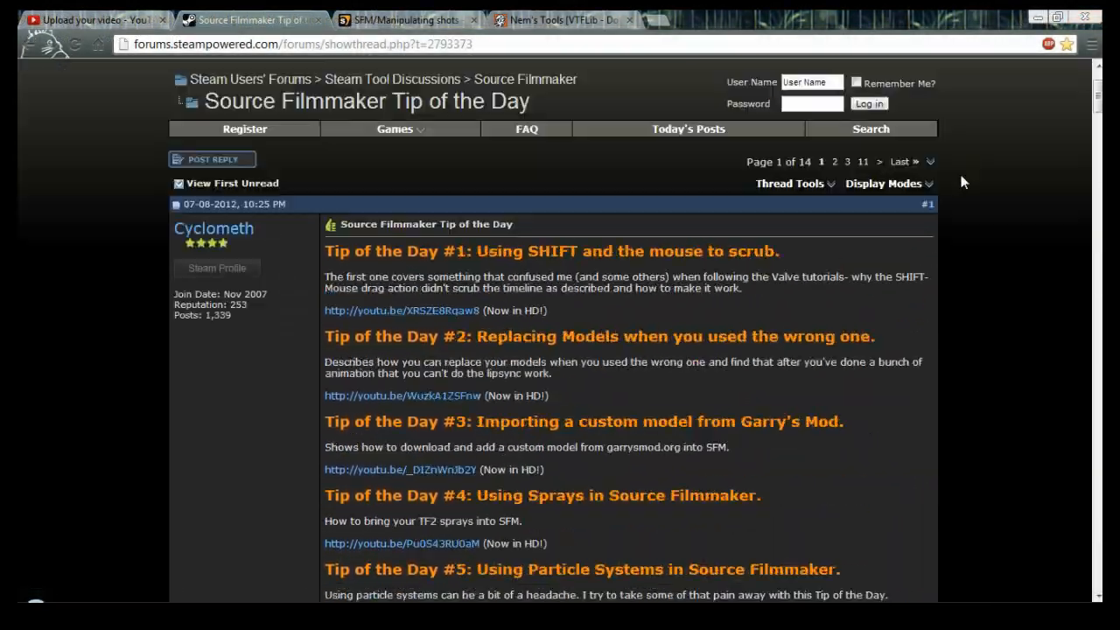
pyautogui.click(372, 18)
pyautogui.scroll(-15, 613, 280)
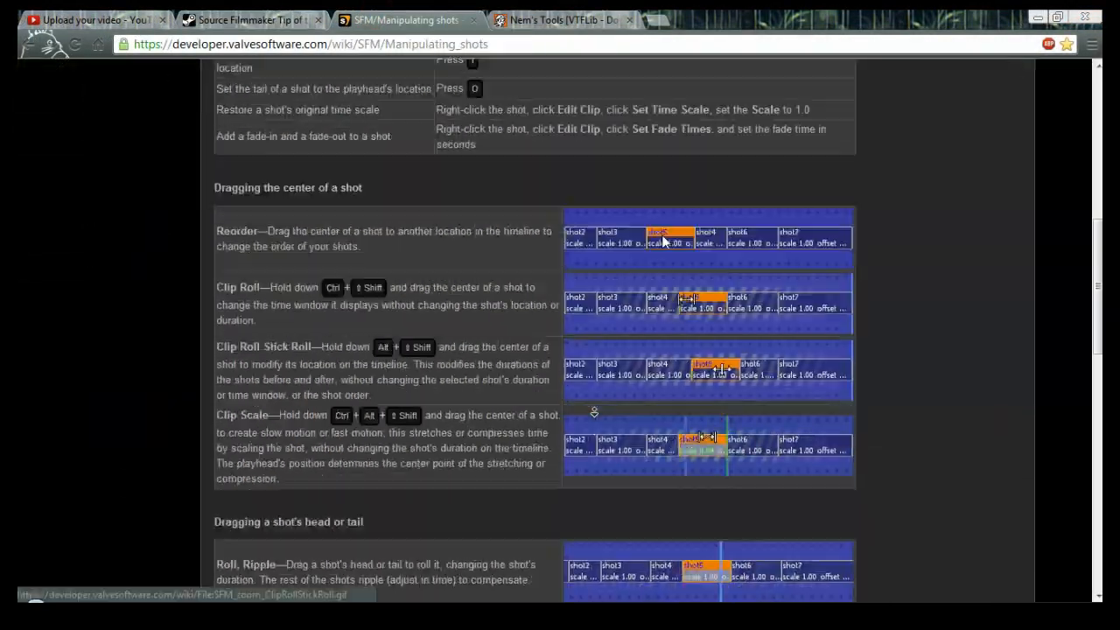
pyautogui.scroll(-6, 709, 411)
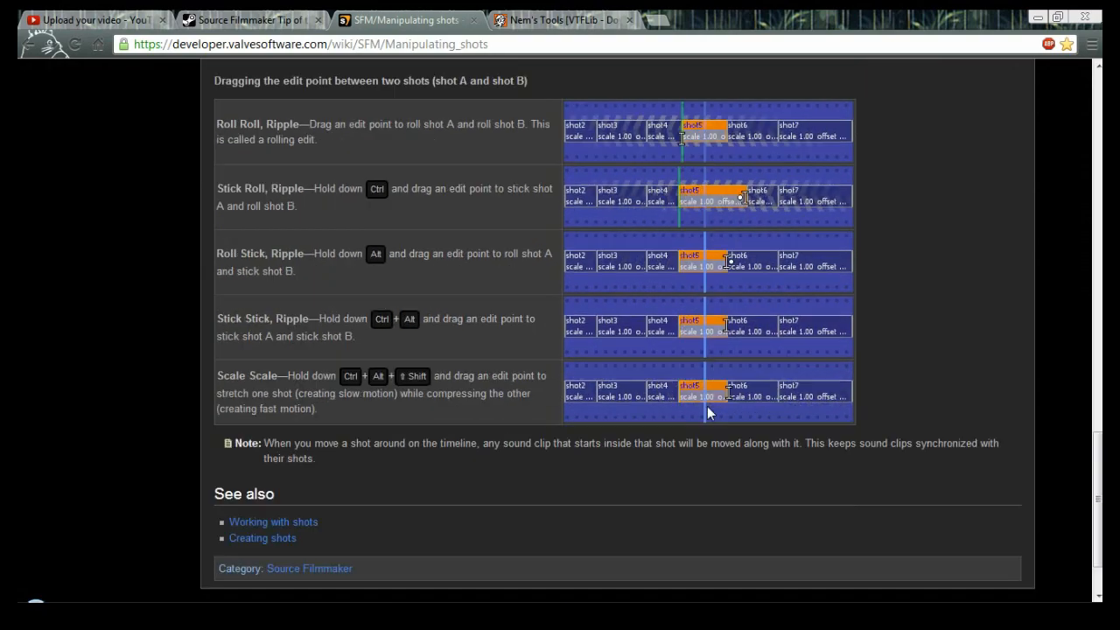
pyautogui.scroll(12, 707, 410)
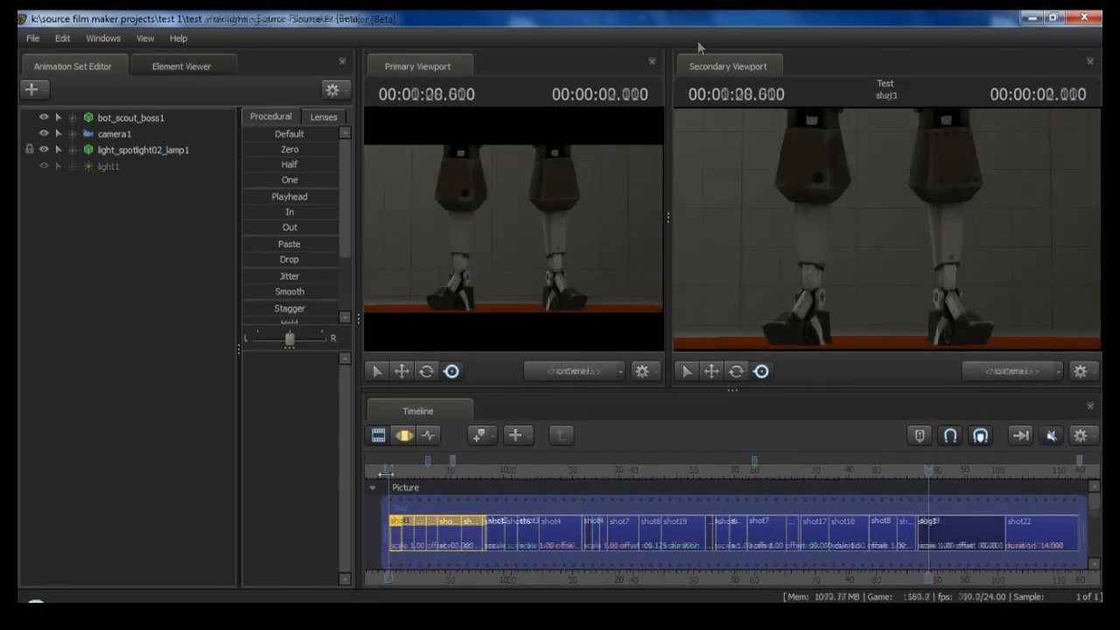
# Scrub the timeline to shot7, switch the primary viewport to the Work Camera and frame the robot on the ladder.
pyautogui.moveTo(385, 473); pyautogui.dragTo(929, 560)
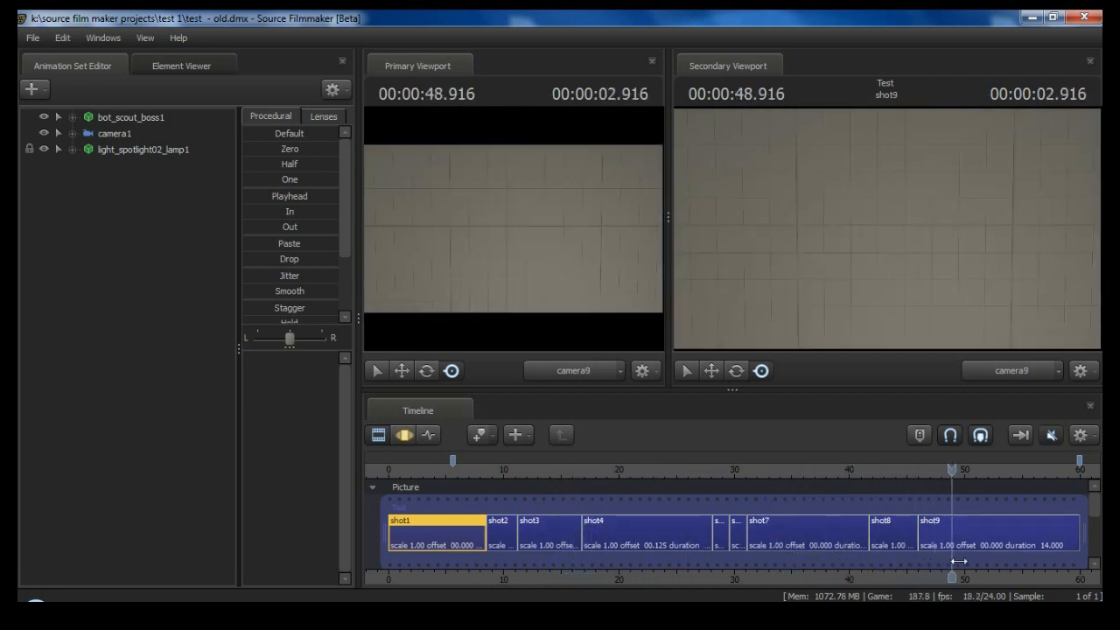
pyautogui.moveTo(1006, 545); pyautogui.dragTo(781, 547)
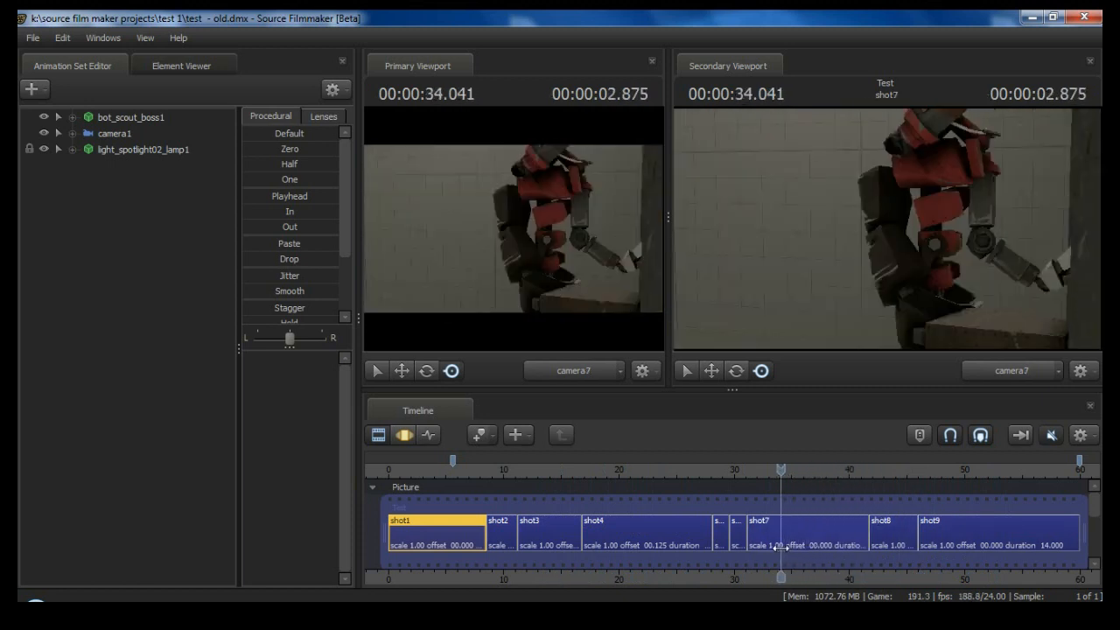
pyautogui.click(561, 367)
pyautogui.moveTo(508, 240); pyautogui.dragTo(655, 358)
pyautogui.moveTo(785, 469); pyautogui.dragTo(785, 473)
pyautogui.moveTo(460, 257); pyautogui.dragTo(515, 234)
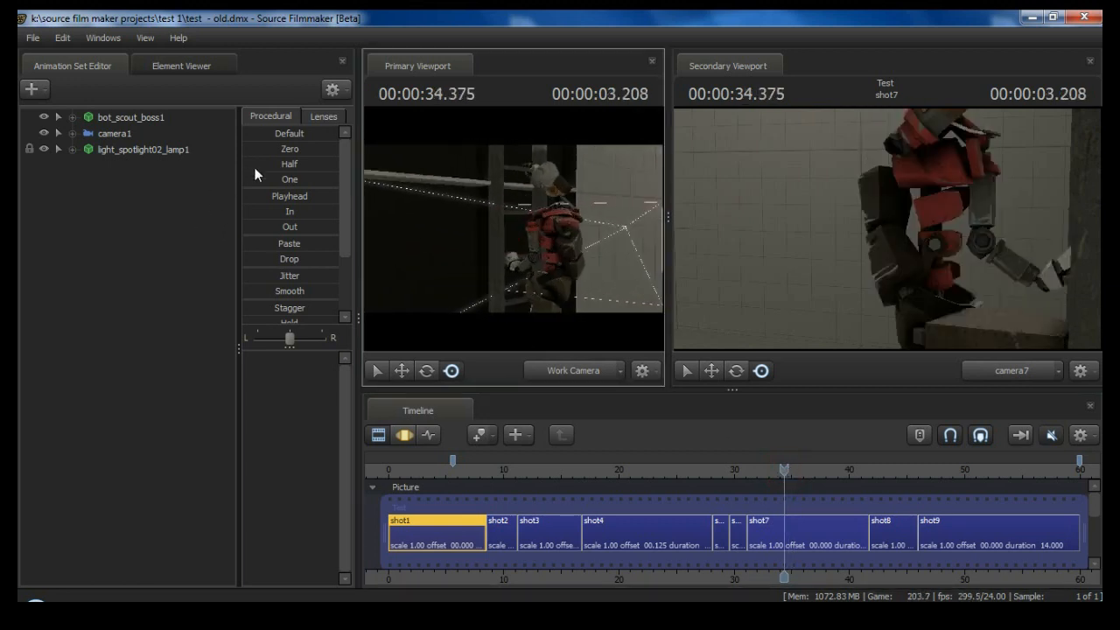
# Apply the rig_biped_simple rig to the bot_scout_boss1 animation set.
pyautogui.click(127, 119)
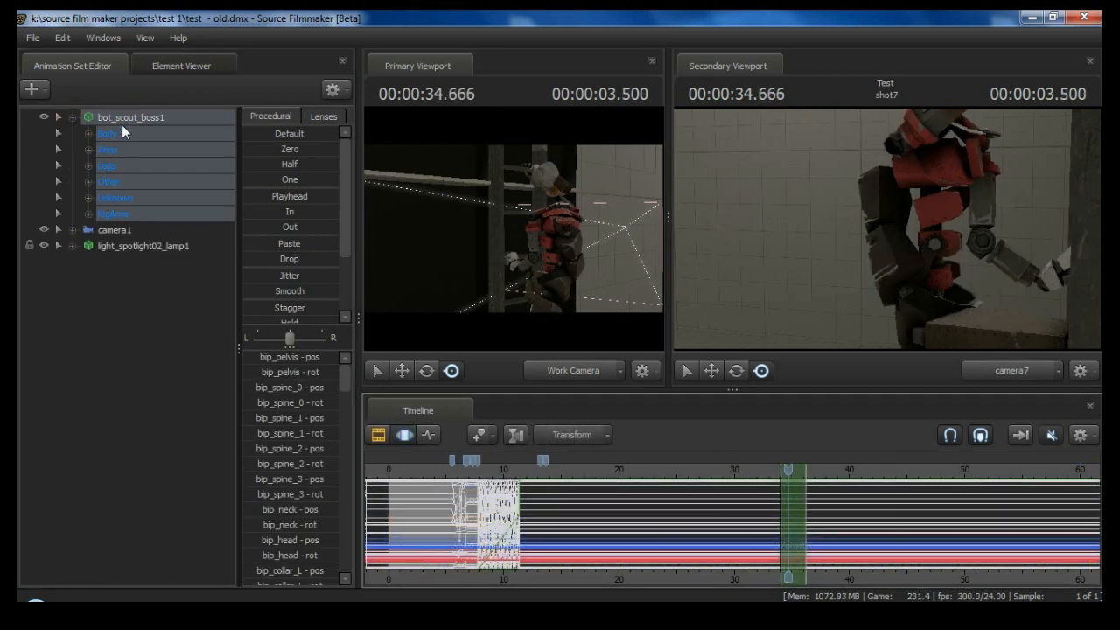
pyautogui.click(132, 119)
pyautogui.rightClick(132, 118)
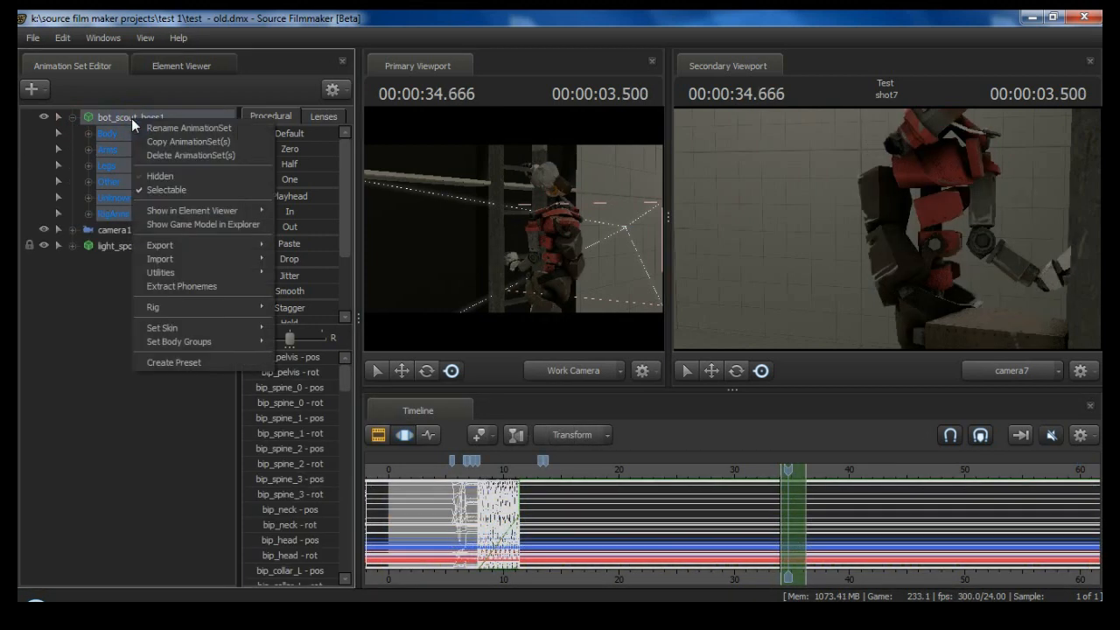
pyautogui.moveTo(199, 307)
pyautogui.moveTo(207, 341)
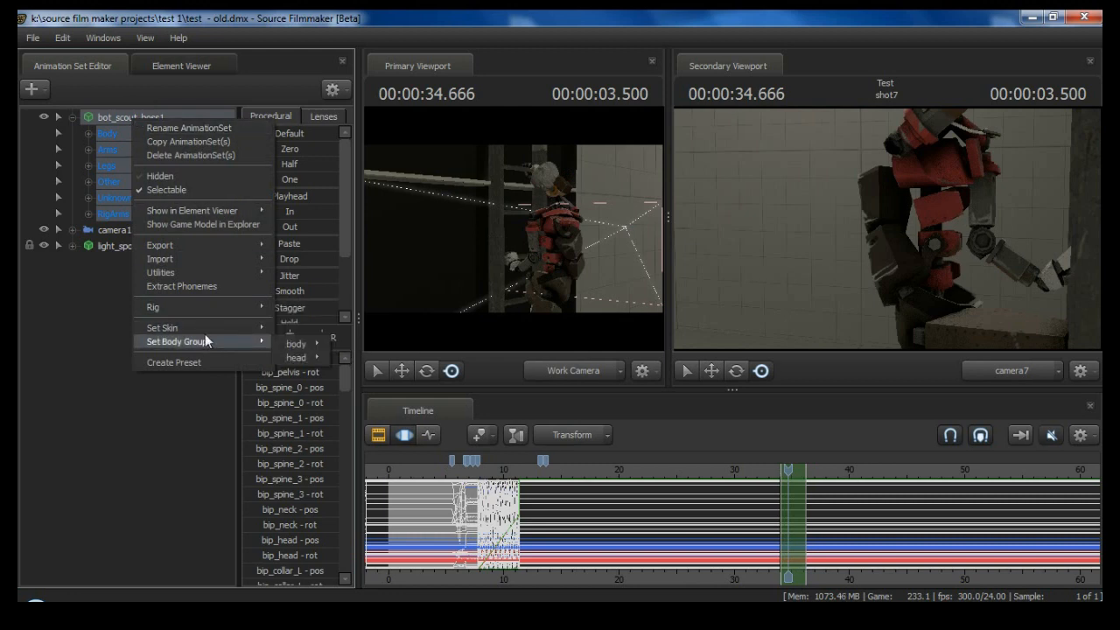
pyautogui.moveTo(309, 309)
pyautogui.click(310, 345)
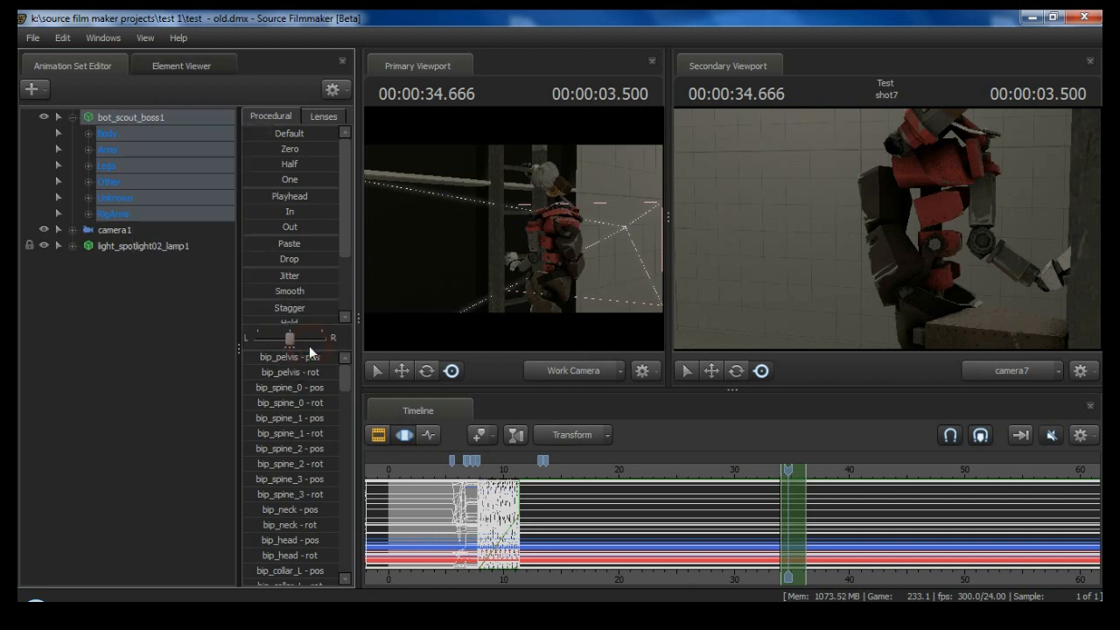
pyautogui.click(129, 117)
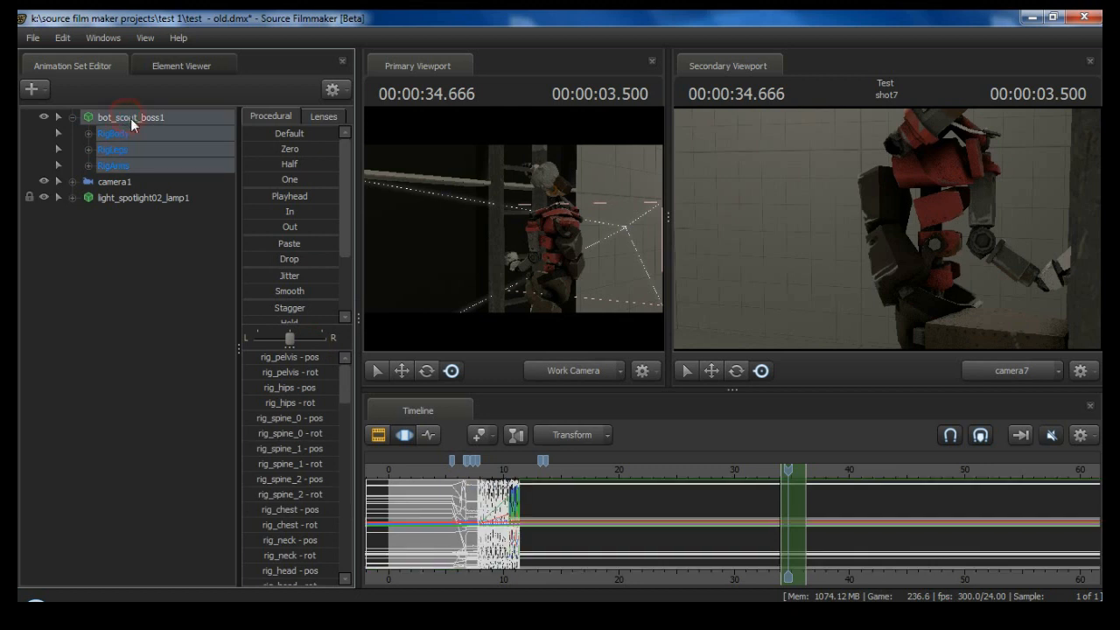
# Make shot7 the active shot in the Motion Editor, expand RigBody and select the whole bot_scout_boss1 animation set.
pyautogui.click(378, 438)
pyautogui.click(815, 545)
pyautogui.click(406, 435)
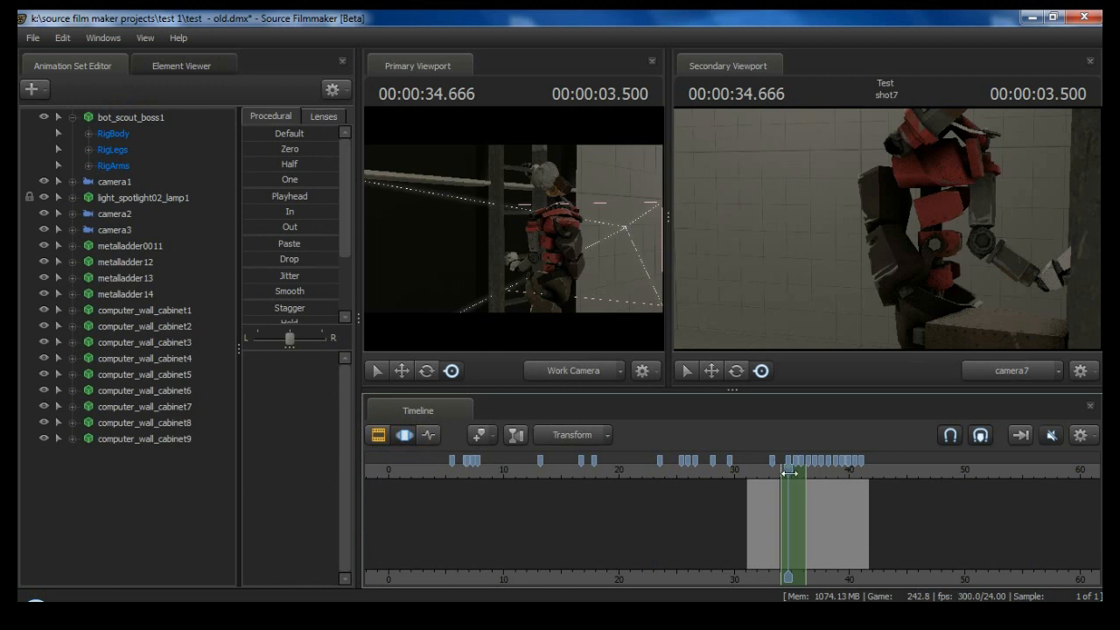
pyautogui.click(110, 134)
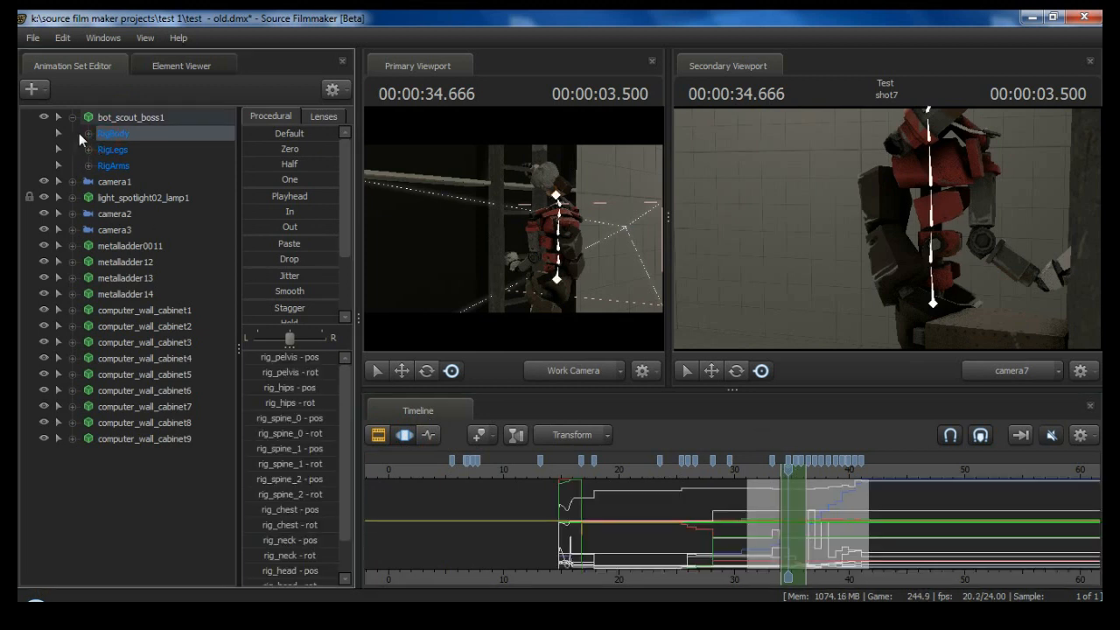
pyautogui.click(89, 134)
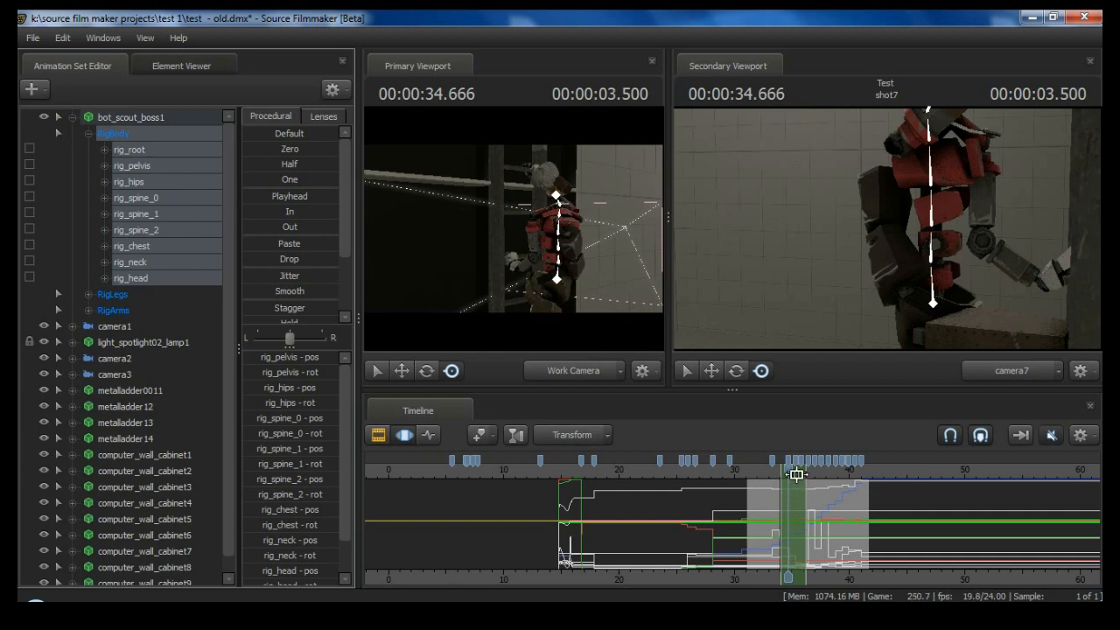
pyautogui.click(130, 118)
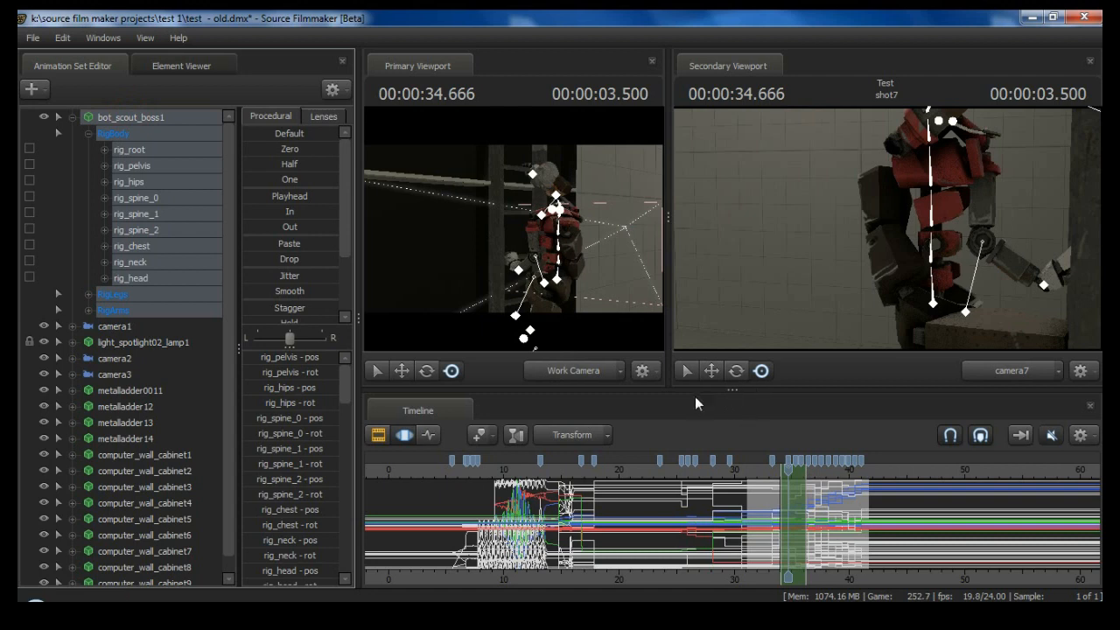
# Apply the Round procedural preset to bot_scout_boss1 over the selected time range and preview the motion.
pyautogui.moveTo(350, 235); pyautogui.dragTo(354, 318)
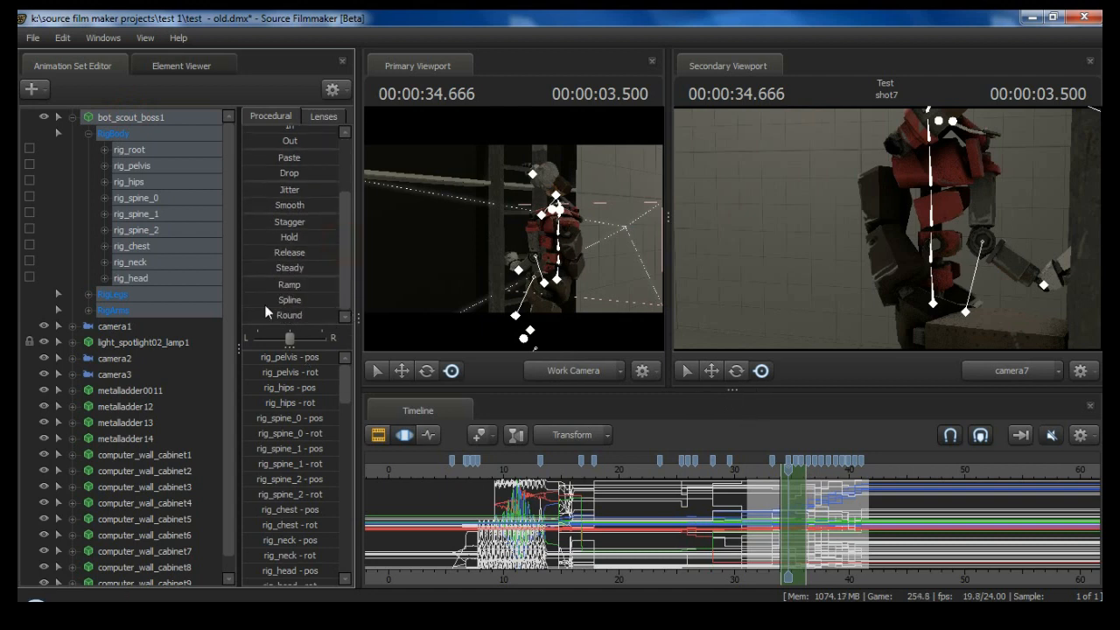
pyautogui.moveTo(265, 316); pyautogui.dragTo(336, 316)
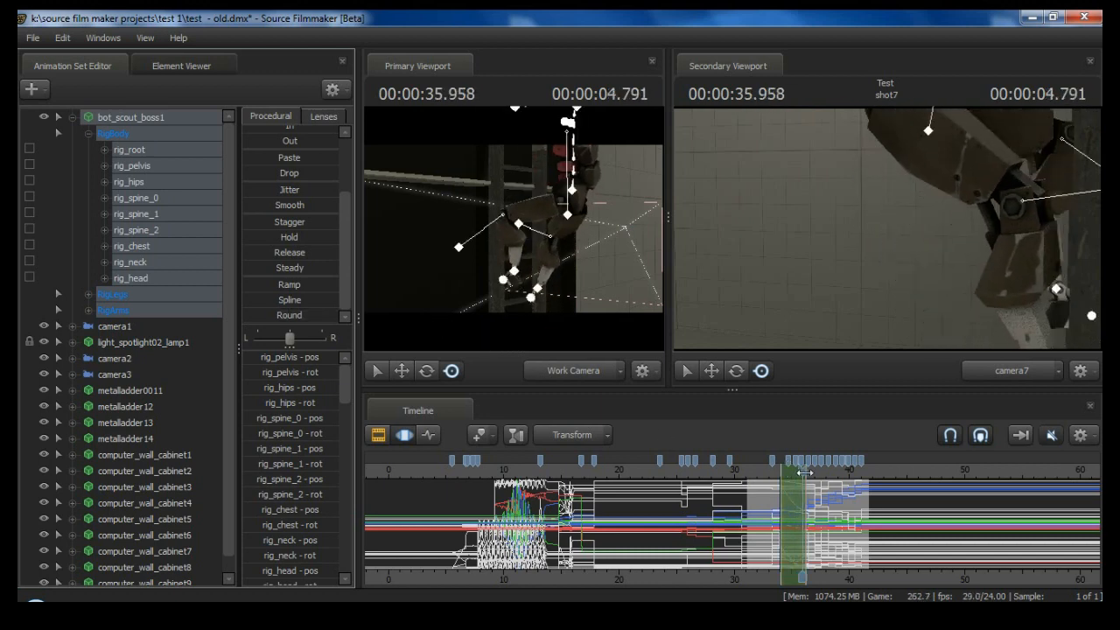
pyautogui.moveTo(804, 472); pyautogui.dragTo(791, 472)
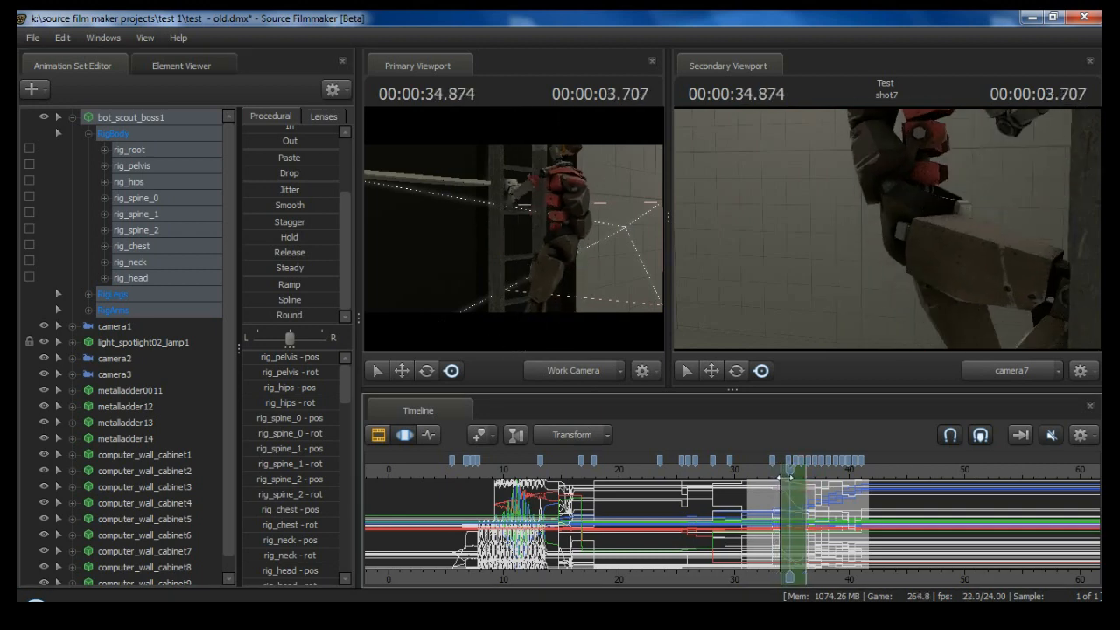
pyautogui.press('space')
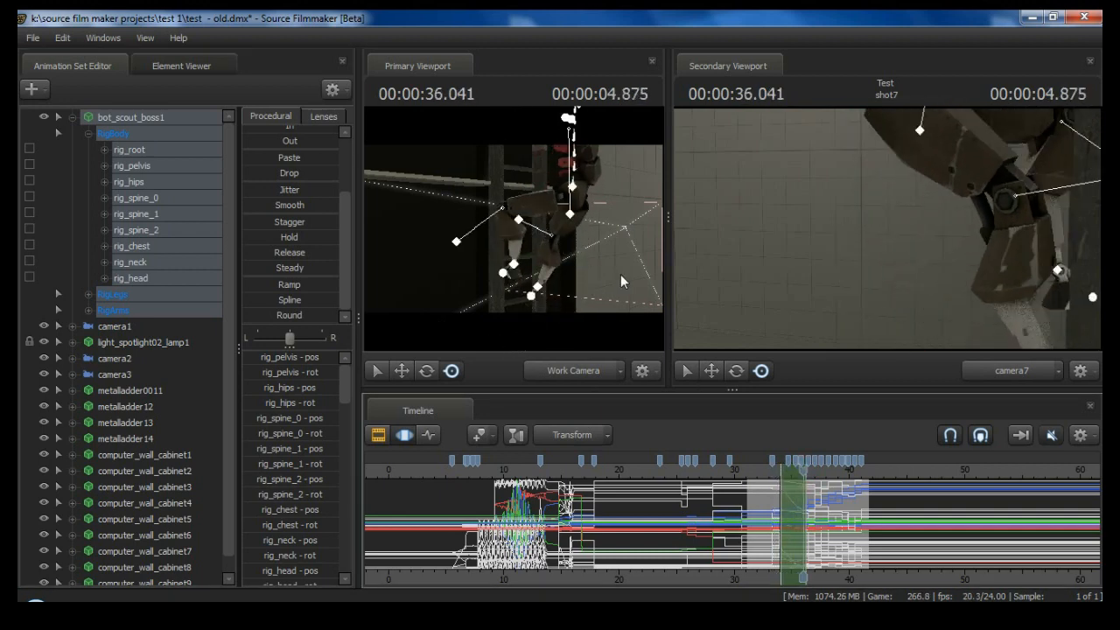
pyautogui.moveTo(623, 281)
pyautogui.mouseDown()
pyautogui.moveTo(640, 270)
pyautogui.moveTo(625, 280)
pyautogui.mouseUp()
pyautogui.press('w')
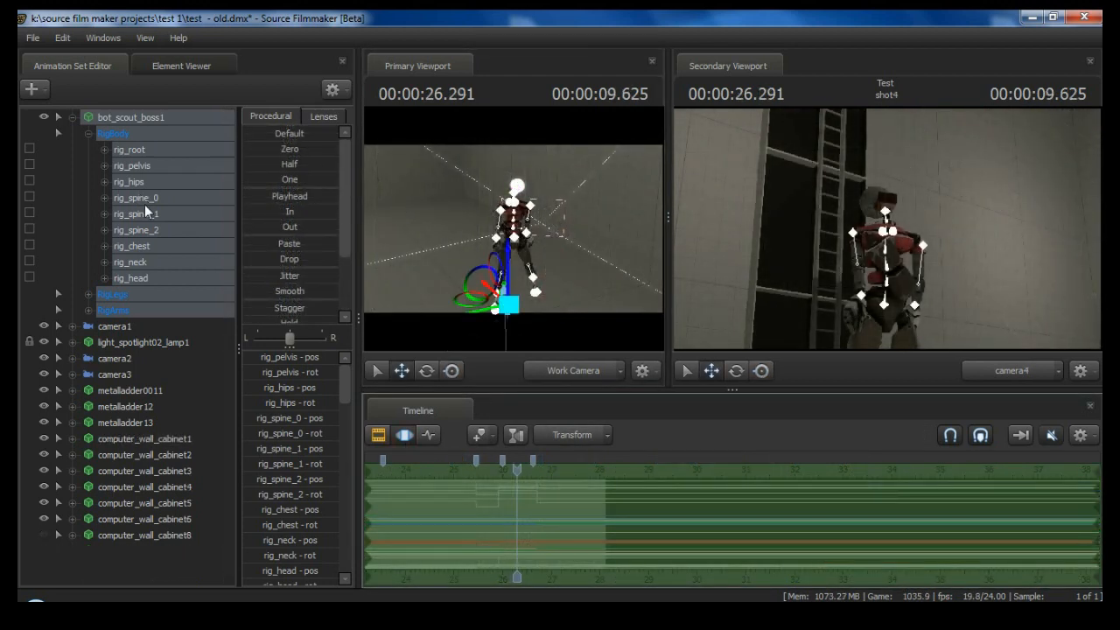
# Select rig_pelvis in shot4 and reposition it freely in the primary viewport.
pyautogui.click(149, 168)
pyautogui.moveTo(423, 216)
pyautogui.mouseDown()
pyautogui.moveTo(427, 235)
pyautogui.moveTo(428, 218)
pyautogui.mouseUp()
pyautogui.press('w')
pyautogui.press('s')
pyautogui.press('x')
pyautogui.press('s')
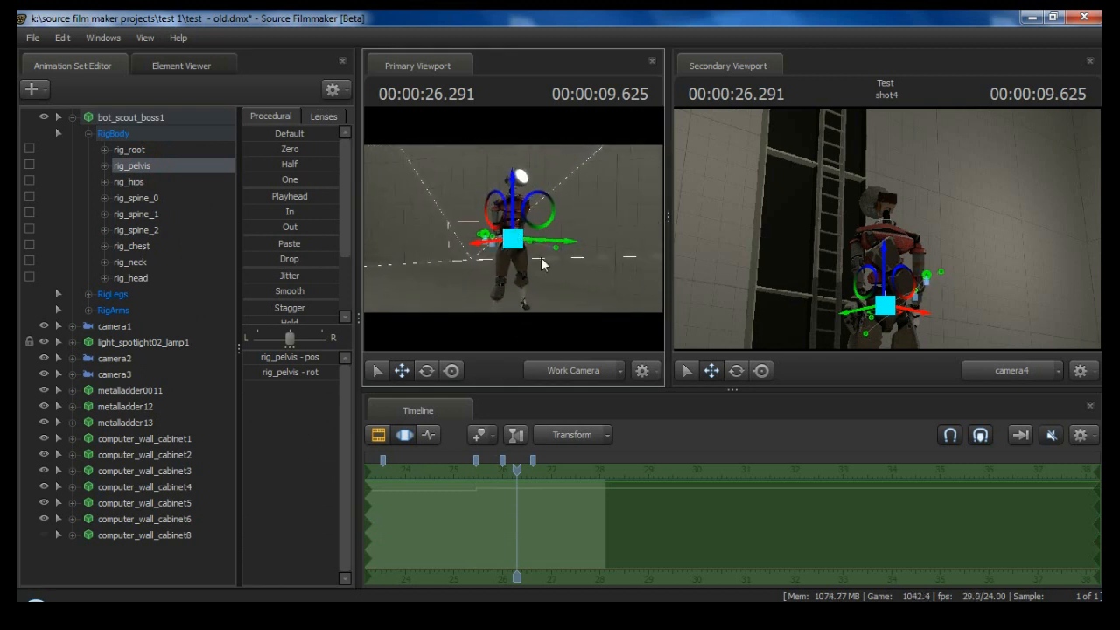
pyautogui.moveTo(518, 243); pyautogui.dragTo(500, 257)
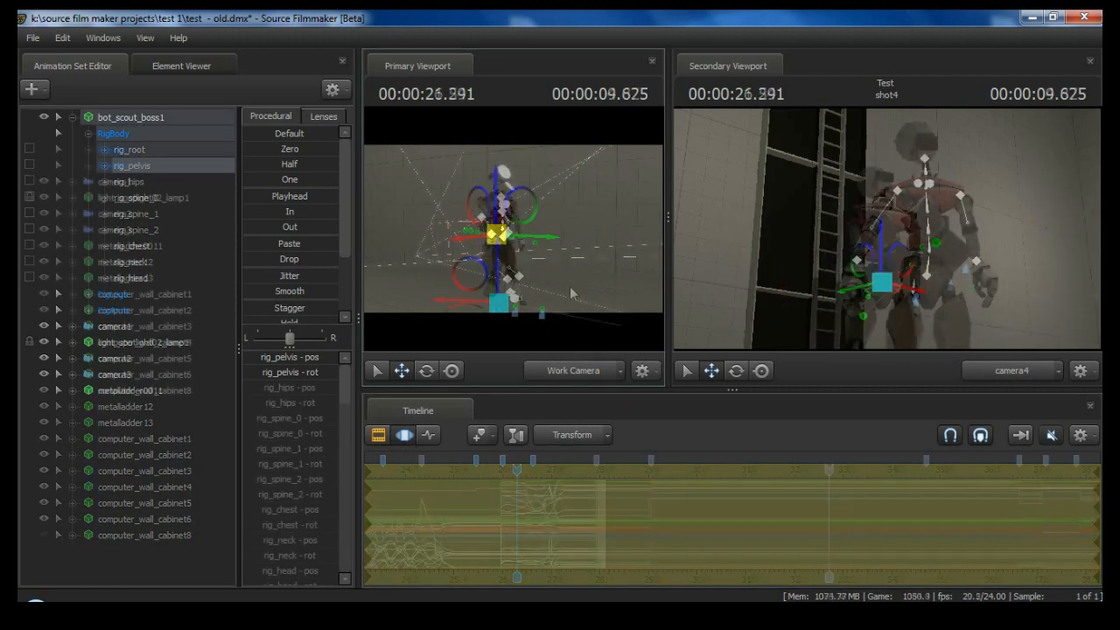
# Detach the rig_biped_bot_scout_boss1 rig from bot_scout_boss1 in shot4.
pyautogui.rightClick(161, 118)
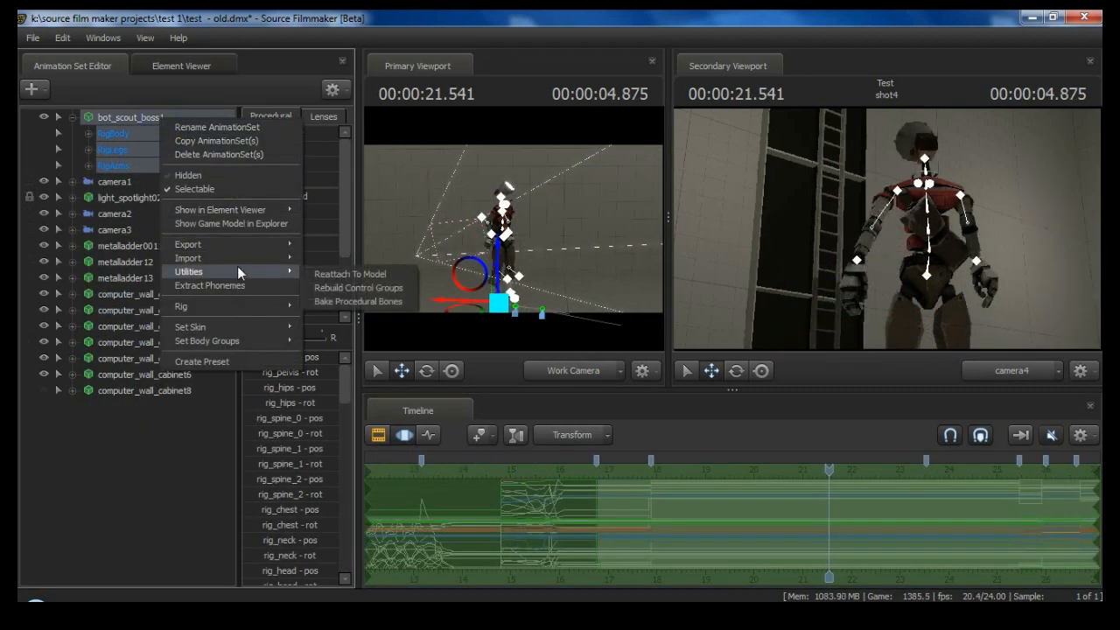
pyautogui.moveTo(237, 258)
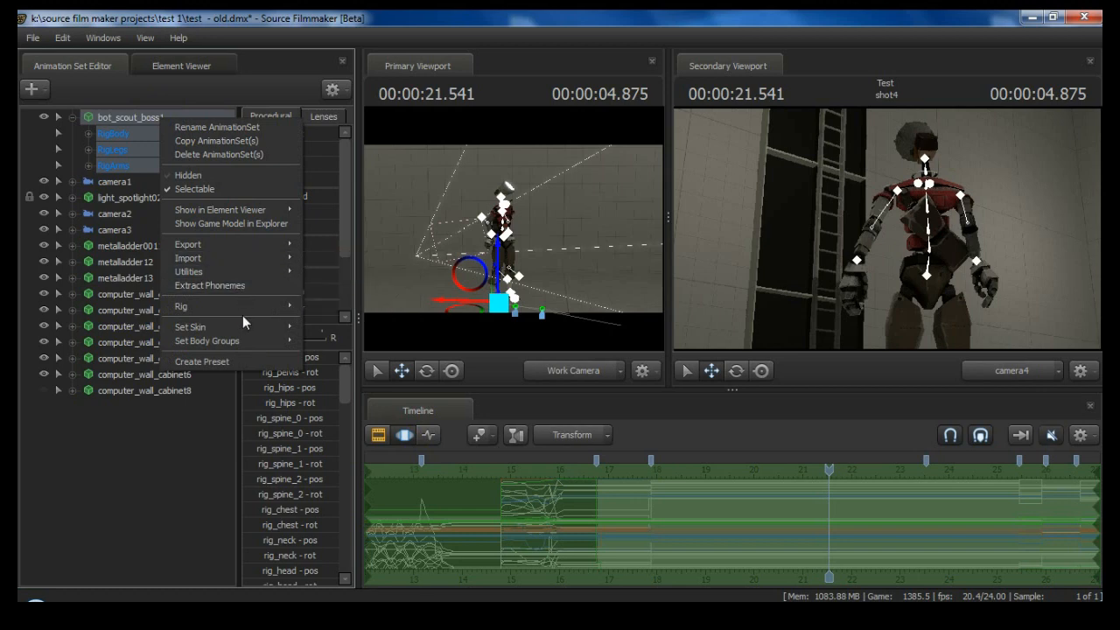
pyautogui.moveTo(242, 307)
pyautogui.moveTo(355, 322)
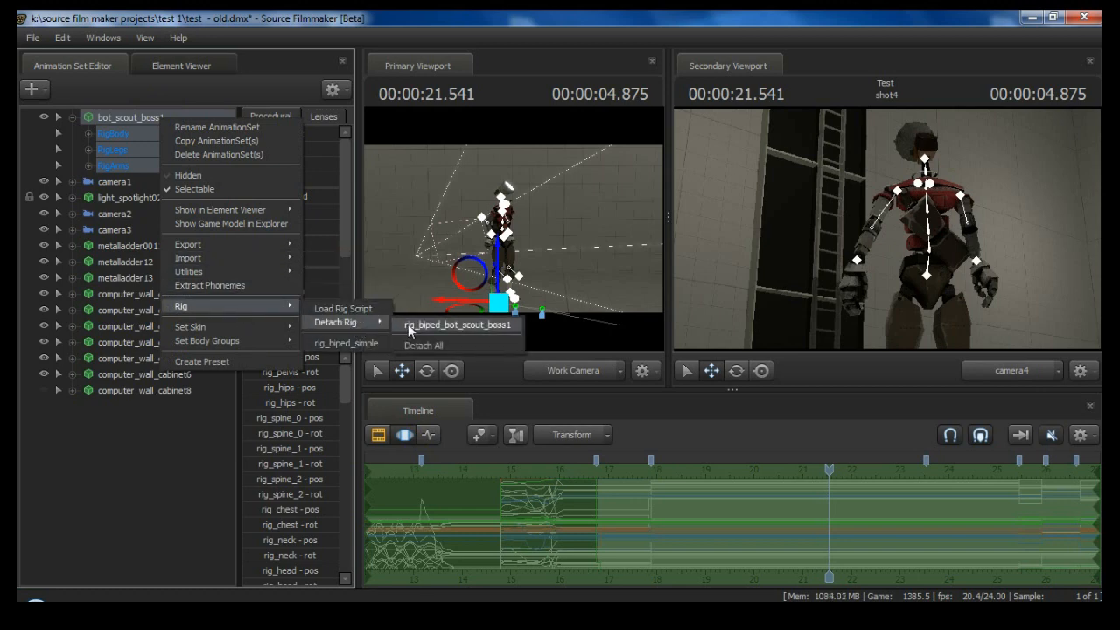
pyautogui.click(438, 326)
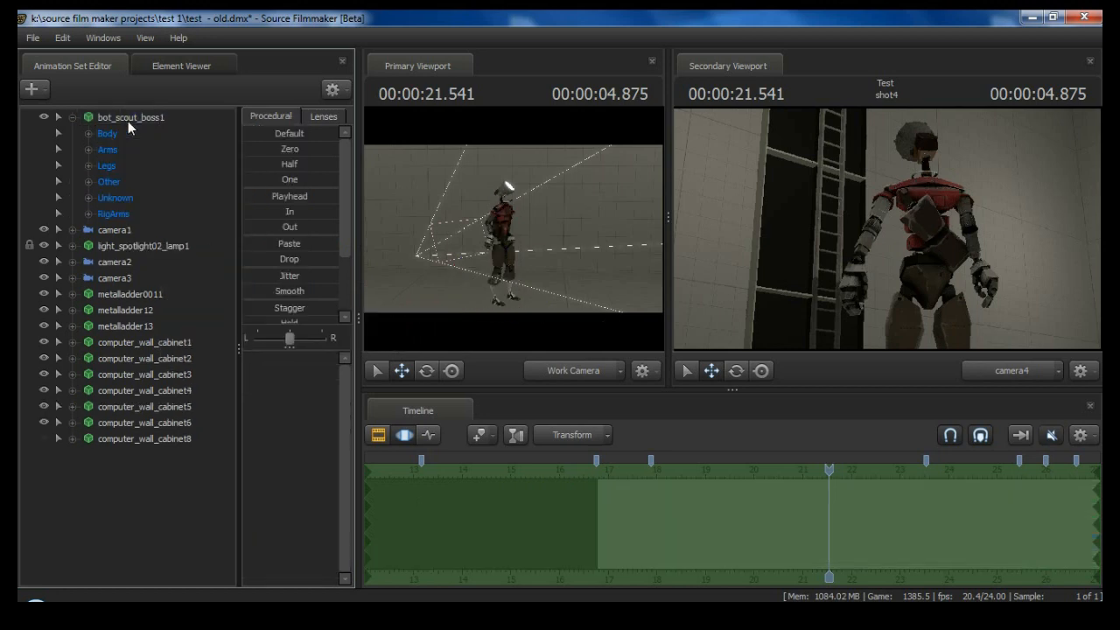
# Start a sequence import for bot_scout_boss1, preview Run_ITEM2 and set body_pitch to 90.
pyautogui.rightClick(127, 121)
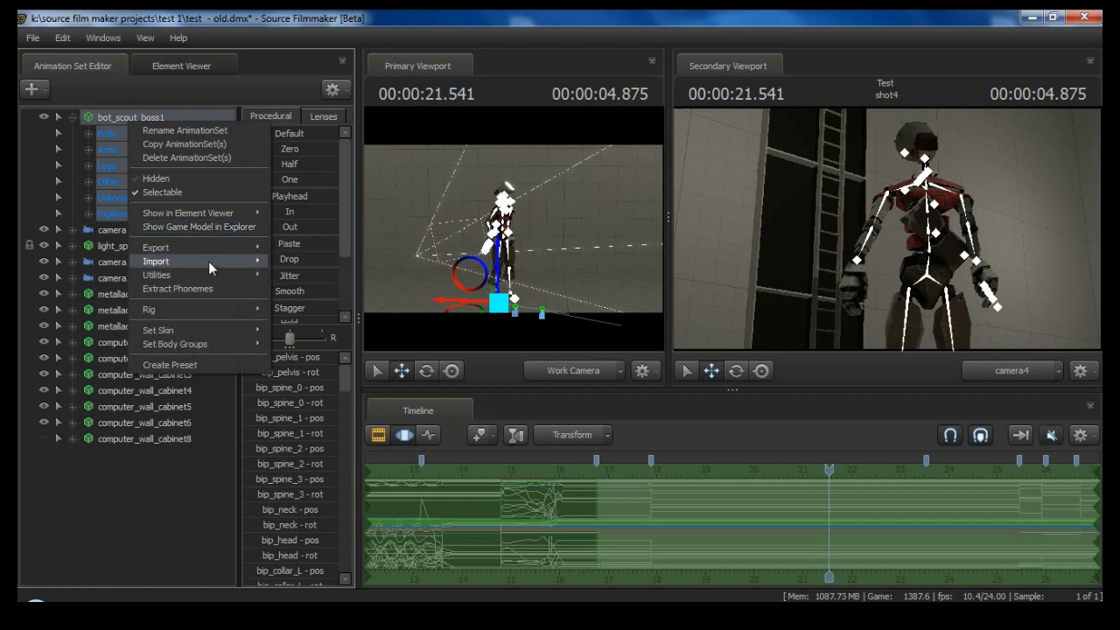
pyautogui.click(300, 276)
pyautogui.click(491, 347)
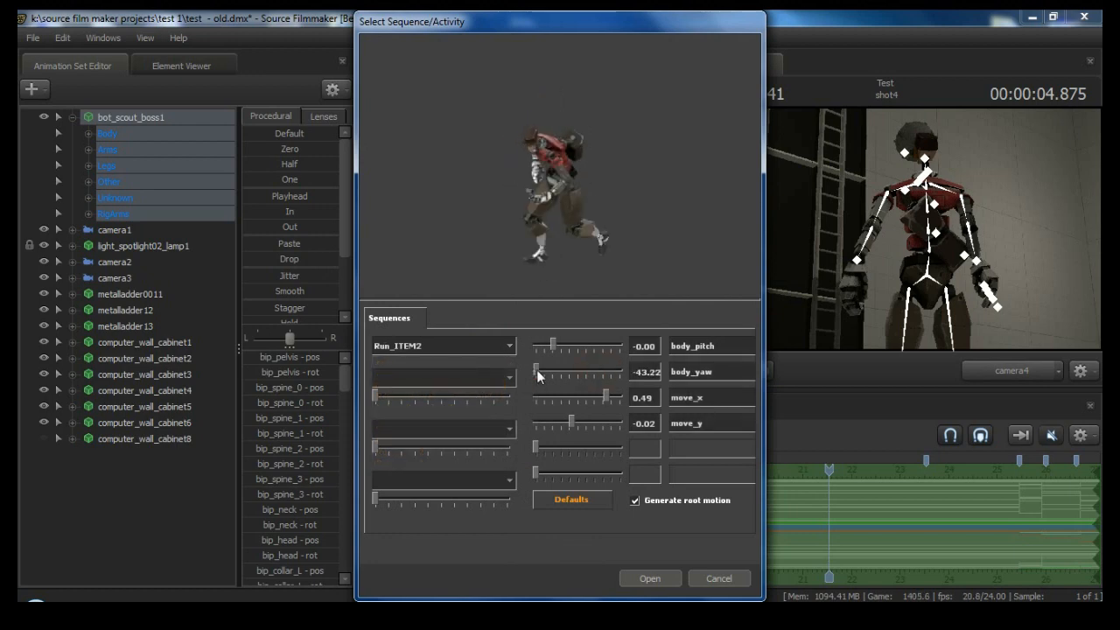
pyautogui.moveTo(558, 348); pyautogui.dragTo(635, 348)
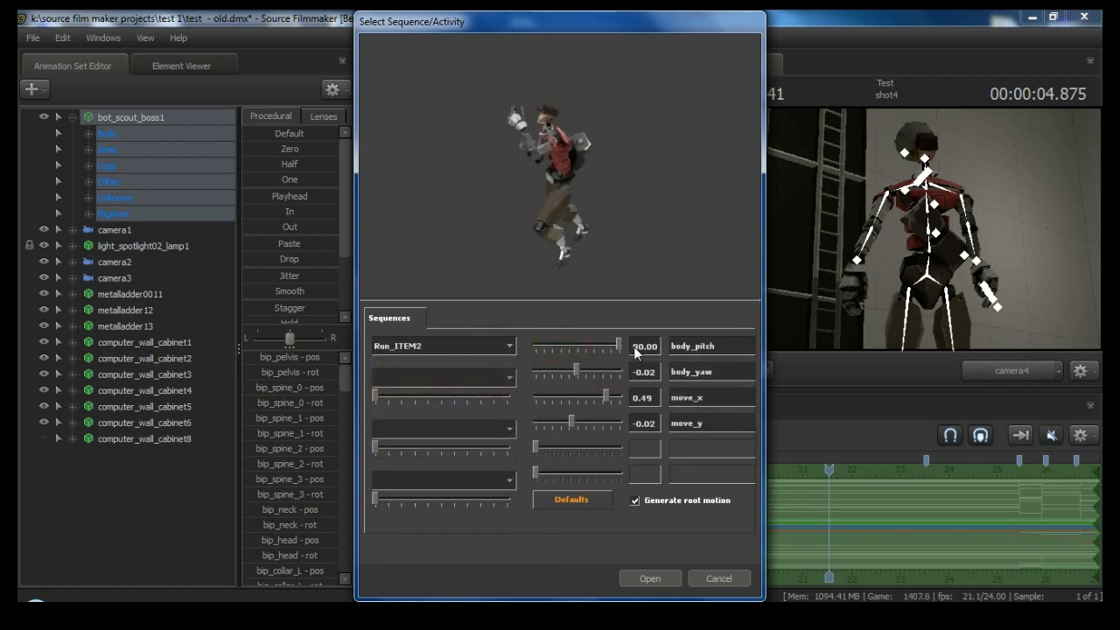
# Change the main sequence to Stand_MELEE_ALLCLASS.
pyautogui.click(464, 351)
pyautogui.scroll(-5, 477, 429)
pyautogui.click(426, 442)
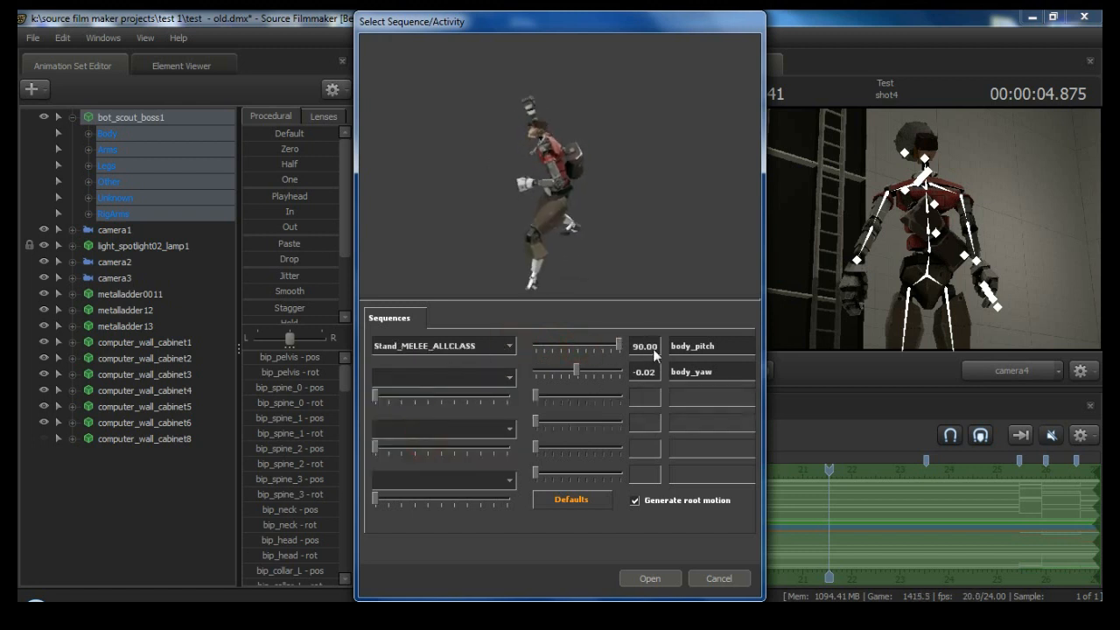
# Add jumpLand_primary as the second layered sequence and adjust its blend amount.
pyautogui.click(457, 378)
pyautogui.scroll(-3, 442, 463)
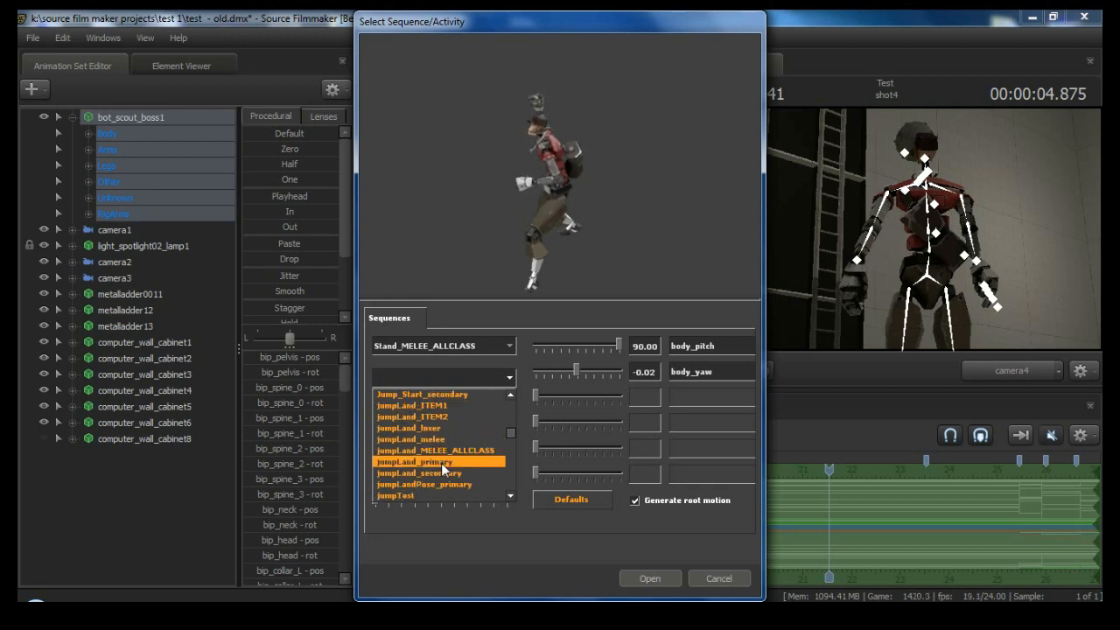
pyautogui.click(442, 463)
pyautogui.moveTo(378, 395); pyautogui.dragTo(441, 396)
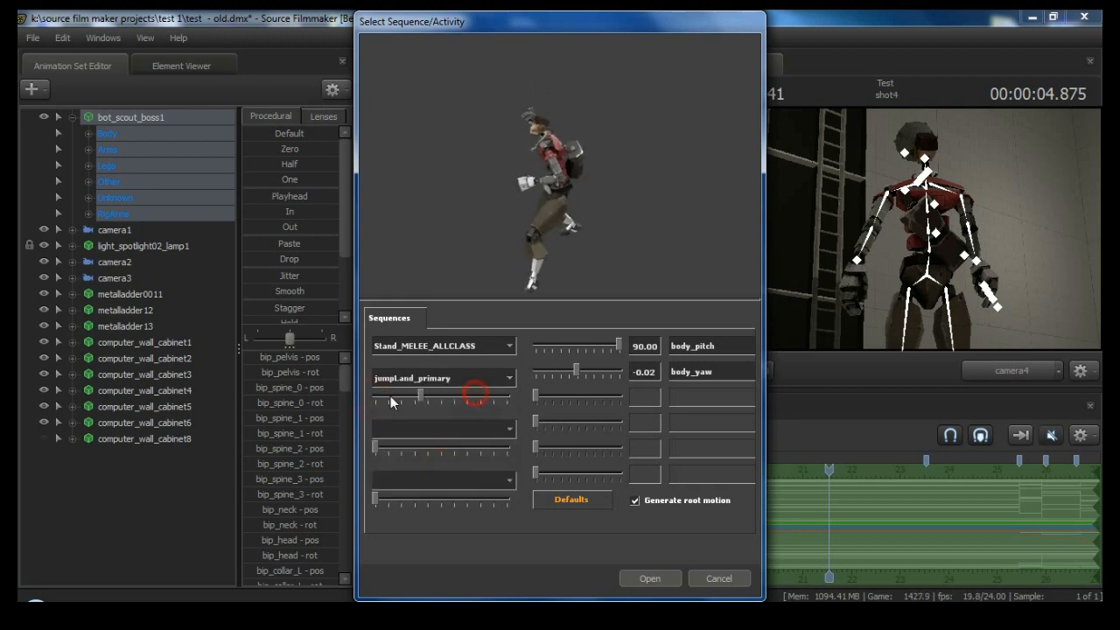
pyautogui.click(403, 377)
pyautogui.click(437, 459)
# Try jumpLand_primary, jumpLand_loser and layer_melee_allclass_swing in turn as the main sequence of the import.
pyautogui.click(450, 345)
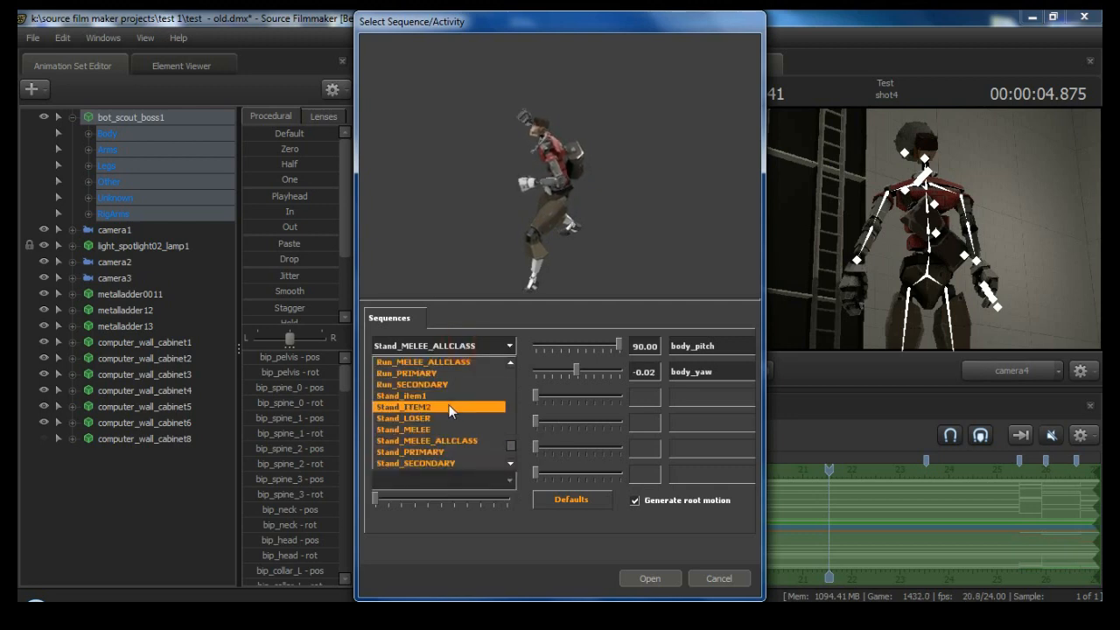
pyautogui.scroll(5, 454, 406)
pyautogui.scroll(2, 443, 403)
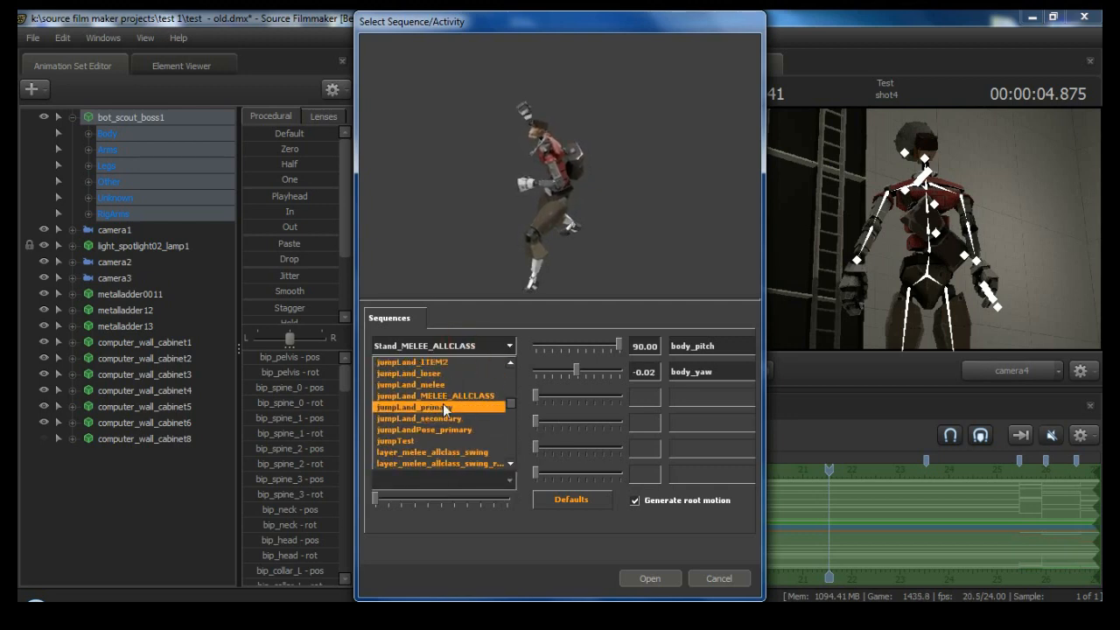
pyautogui.click(446, 402)
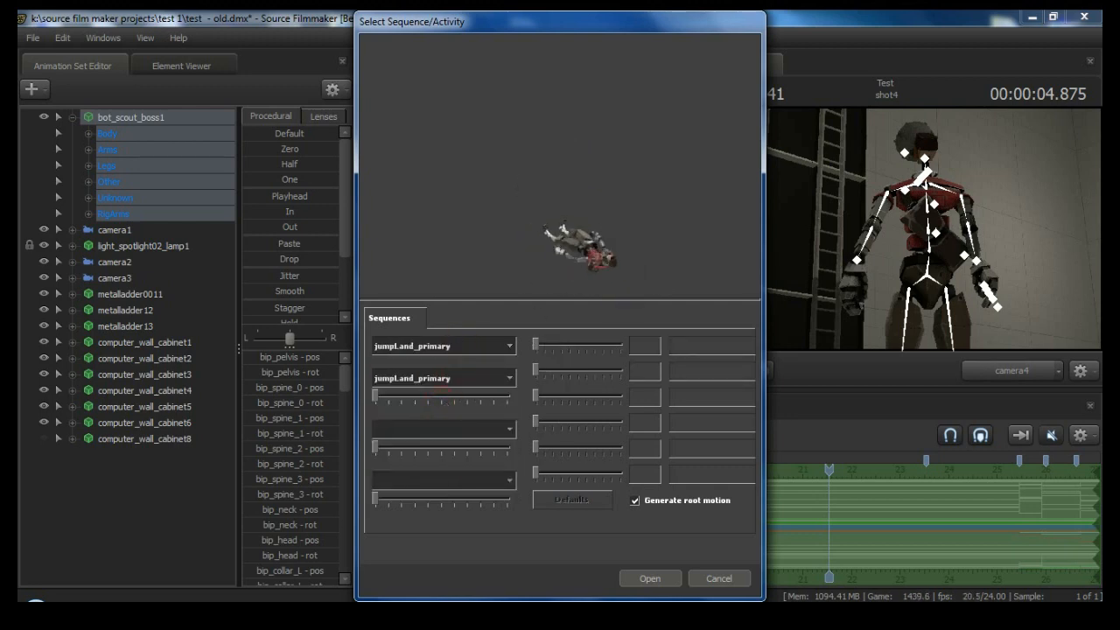
pyautogui.click(457, 348)
pyautogui.click(452, 371)
pyautogui.click(445, 350)
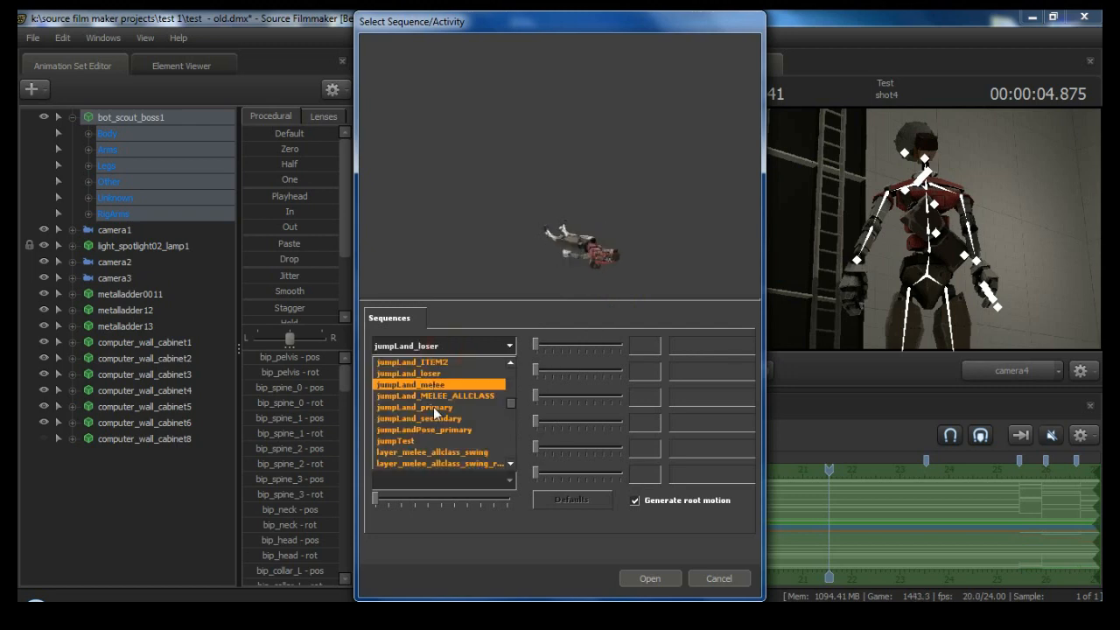
pyautogui.click(437, 451)
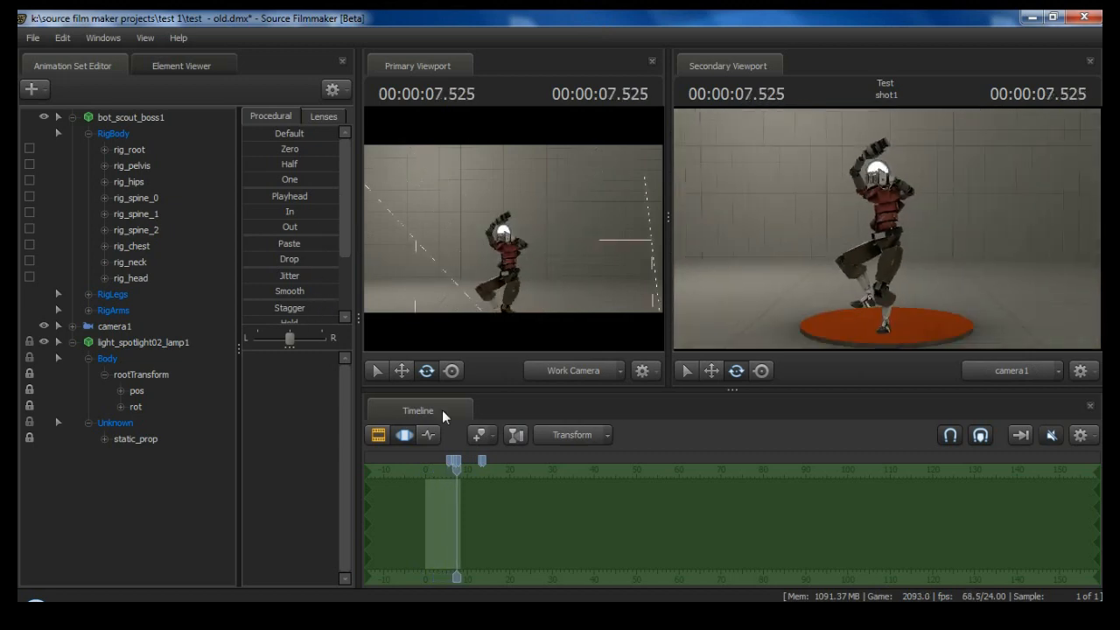
# Go to 5.125 s in shot1 and hide then show light_spotlight02_lamp1 to see how it sits on the robot's head.
pyautogui.moveTo(461, 471); pyautogui.dragTo(440, 473)
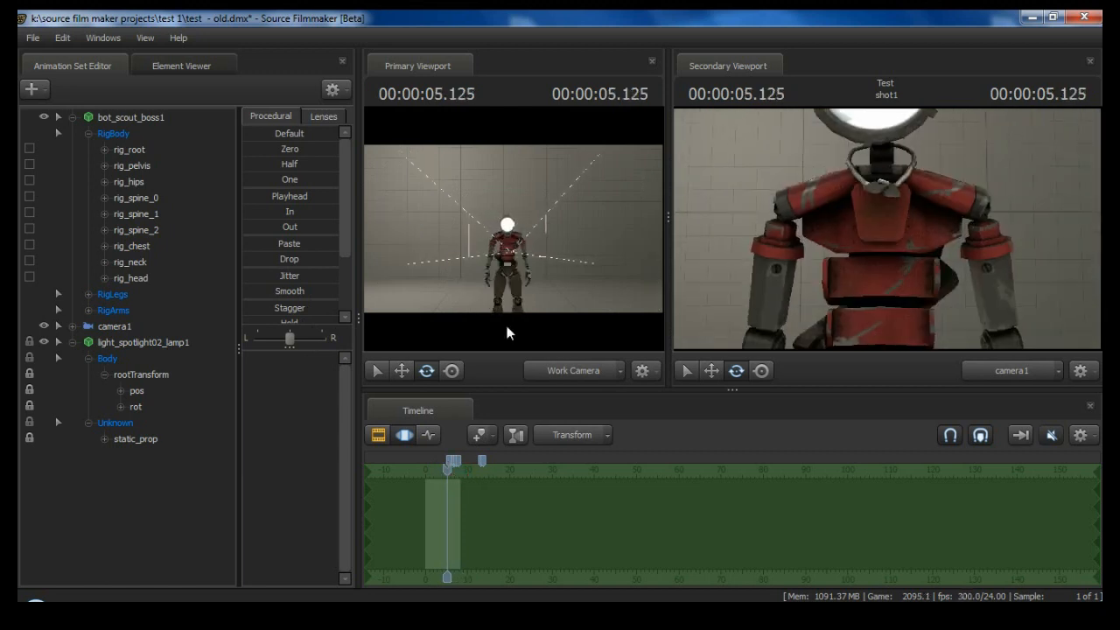
pyautogui.click(44, 342)
pyautogui.press('w')
pyautogui.moveTo(575, 224); pyautogui.dragTo(578, 199)
pyautogui.press('s')
pyautogui.moveTo(499, 234); pyautogui.dragTo(498, 246)
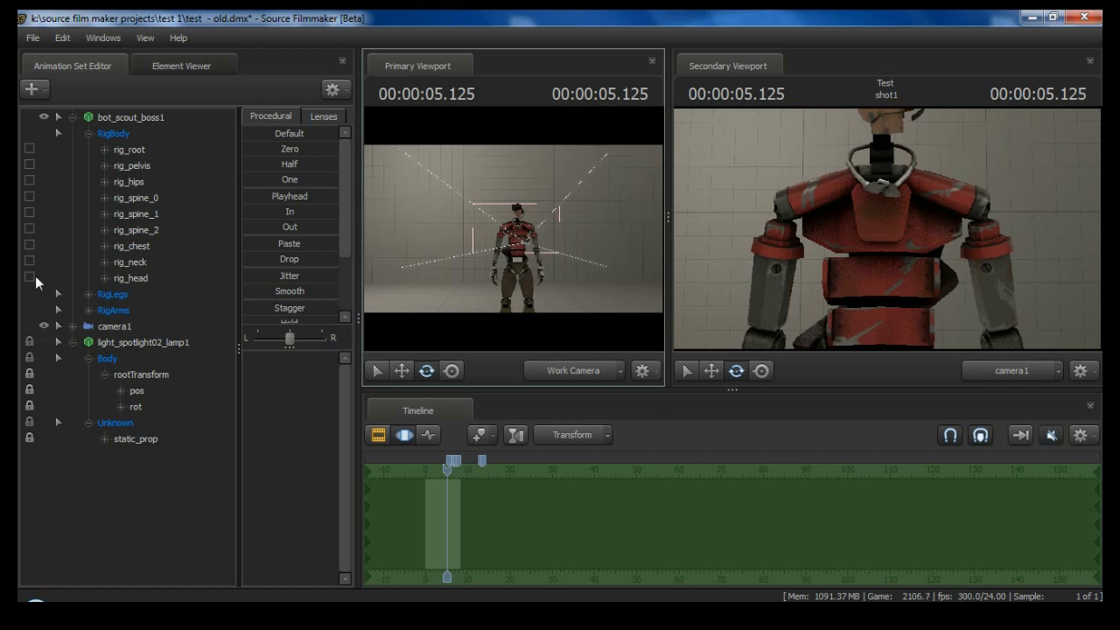
pyautogui.click(44, 342)
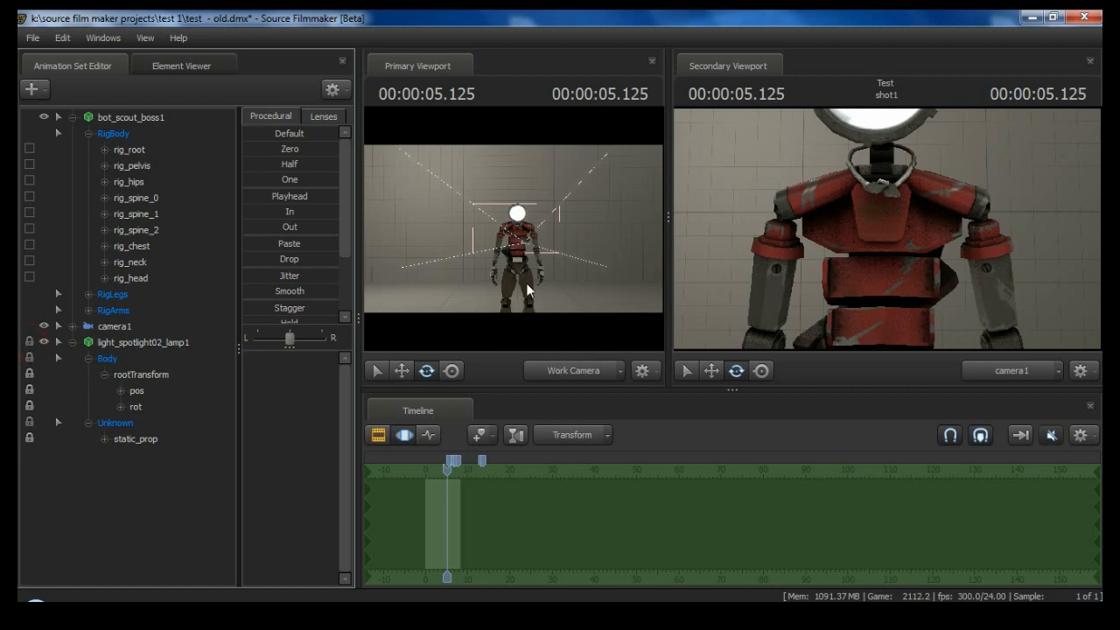
pyautogui.moveTo(568, 278); pyautogui.dragTo(573, 238)
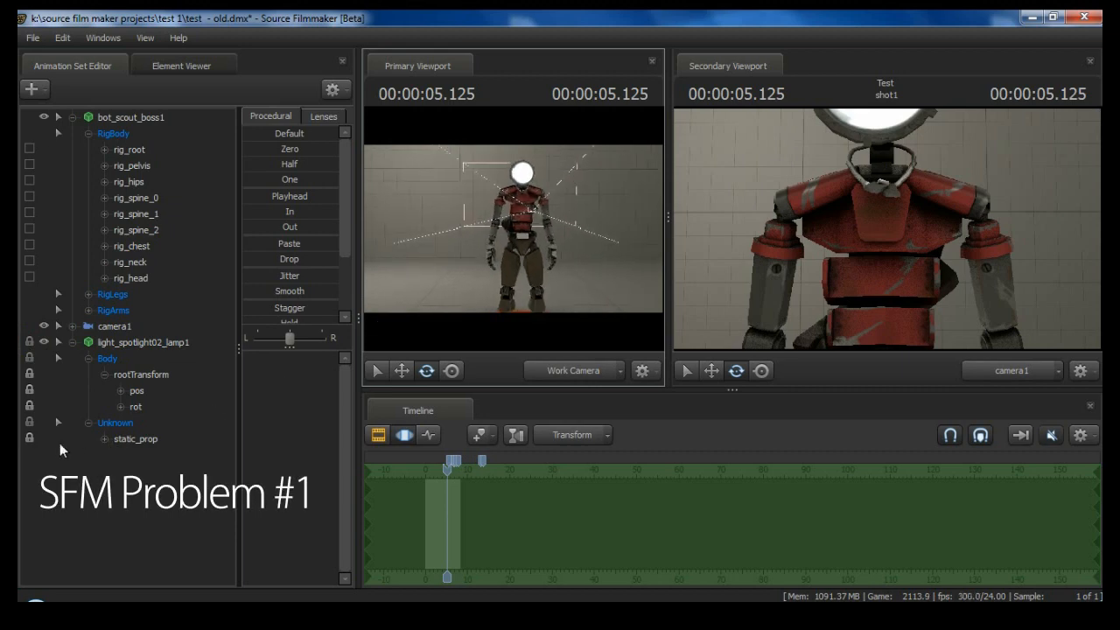
# Create an animation set for a new model, filtering the models by "lamp" and choosing lampshade001a.
pyautogui.rightClick(99, 498)
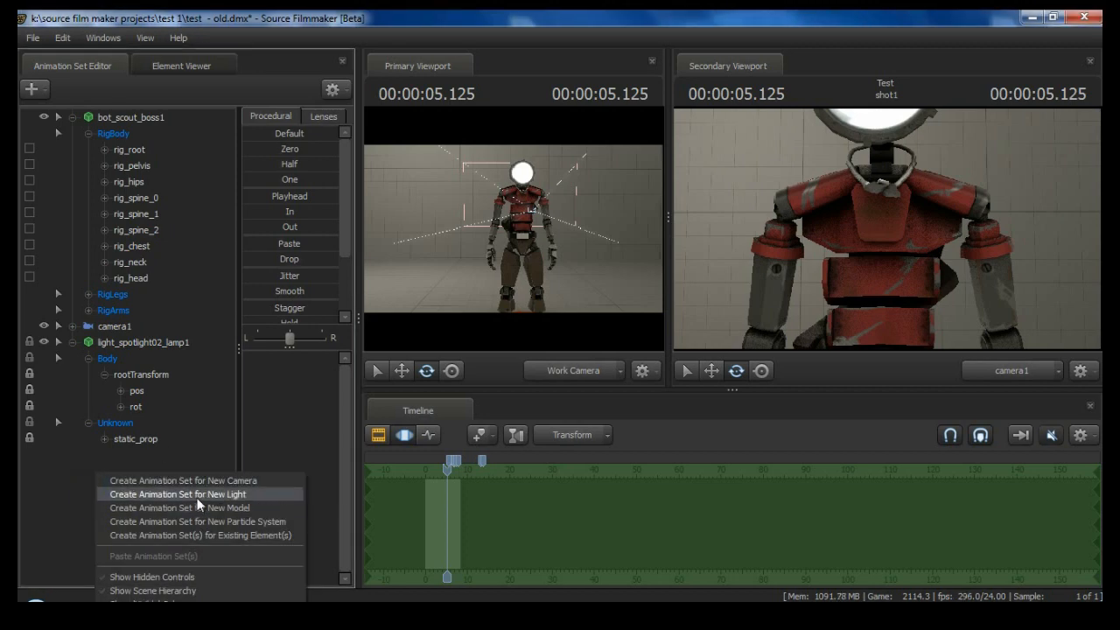
pyautogui.click(179, 508)
pyautogui.write('lamp')
pyautogui.press('Down')
pyautogui.press('Down')
pyautogui.press('Down')
pyautogui.press('Down')
pyautogui.press('Down')
pyautogui.press('Down')
pyautogui.press('Down')
pyautogui.press('Down')
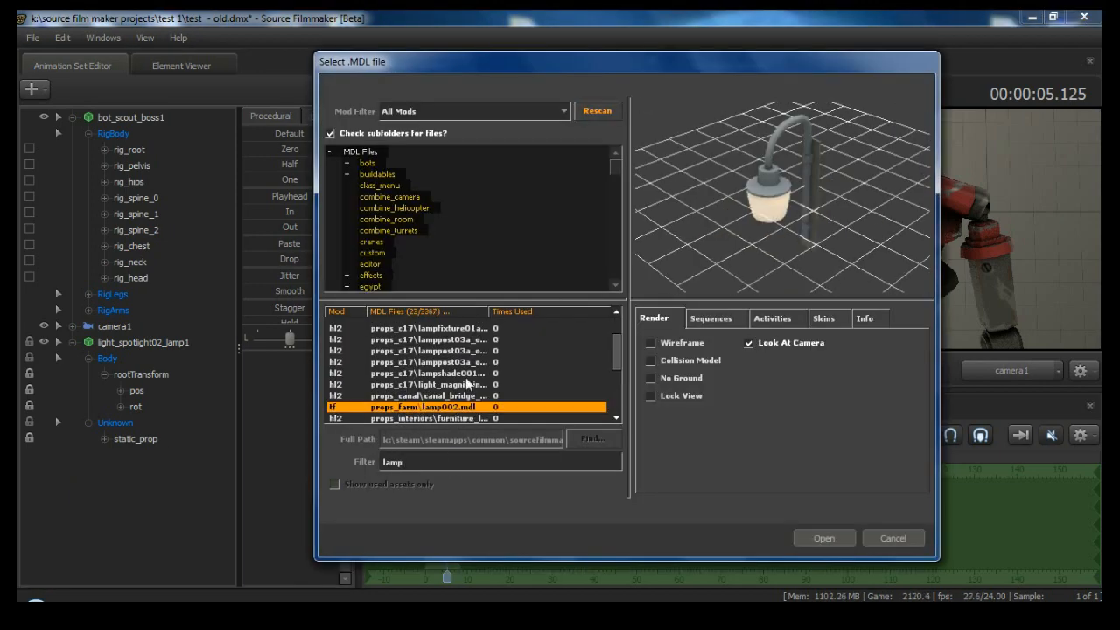
pyautogui.click(825, 535)
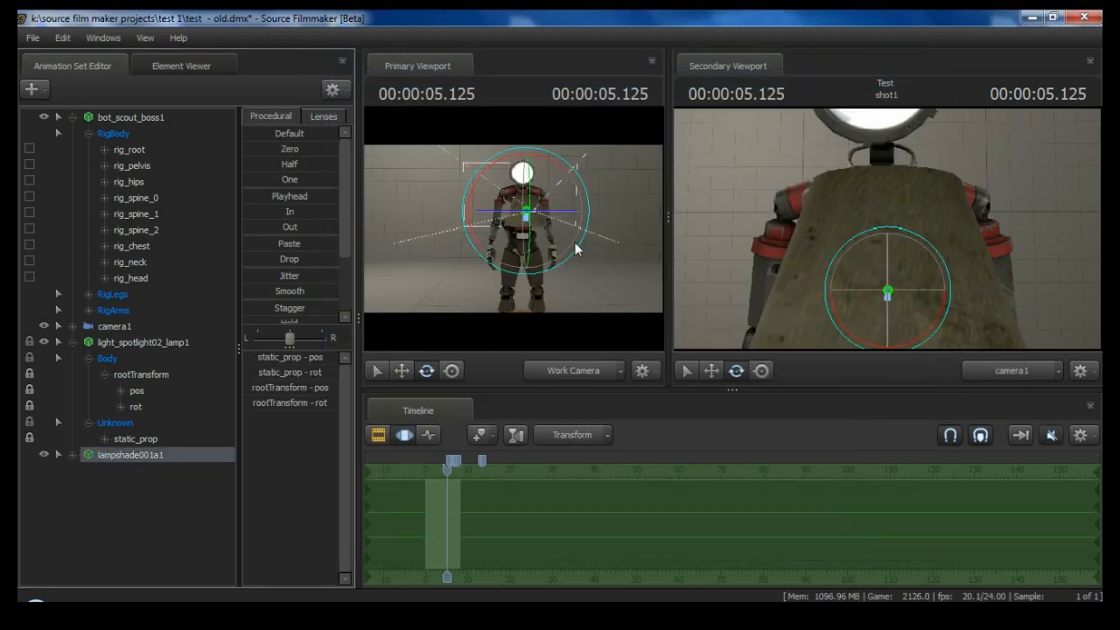
# Move and tilt the lampshade so it sits on top of the robot's spotlight head.
pyautogui.moveTo(531, 217); pyautogui.dragTo(467, 227)
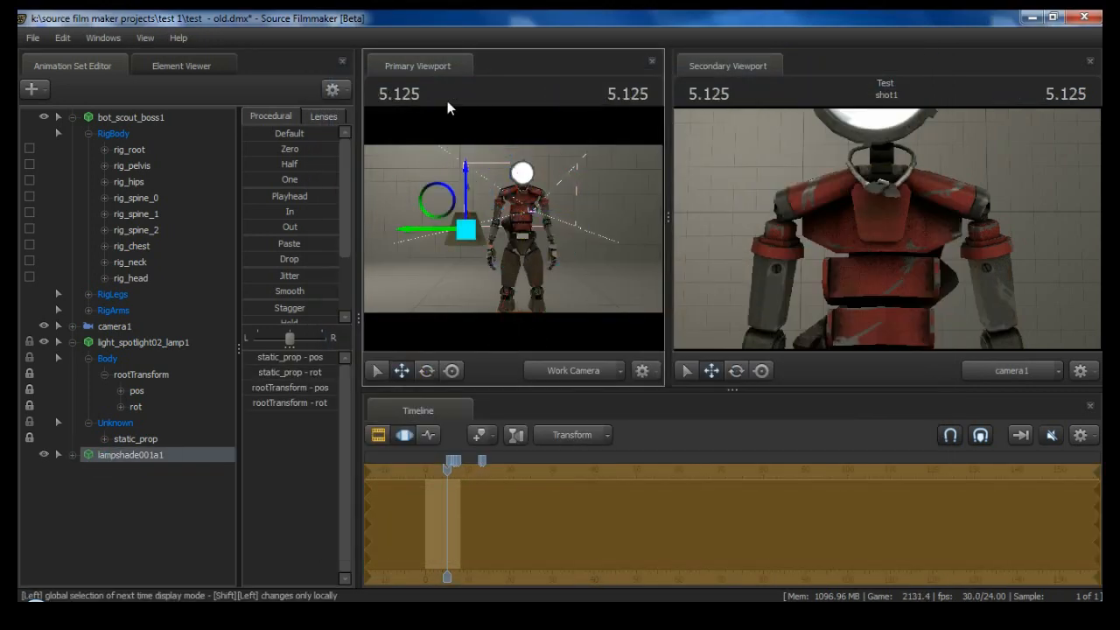
pyautogui.click(510, 265)
pyautogui.moveTo(511, 265); pyautogui.dragTo(557, 302)
pyautogui.moveTo(565, 178)
pyautogui.mouseDown()
pyautogui.moveTo(550, 194)
pyautogui.moveTo(563, 187)
pyautogui.mouseUp()
pyautogui.press('s')
pyautogui.moveTo(518, 263); pyautogui.dragTo(527, 317)
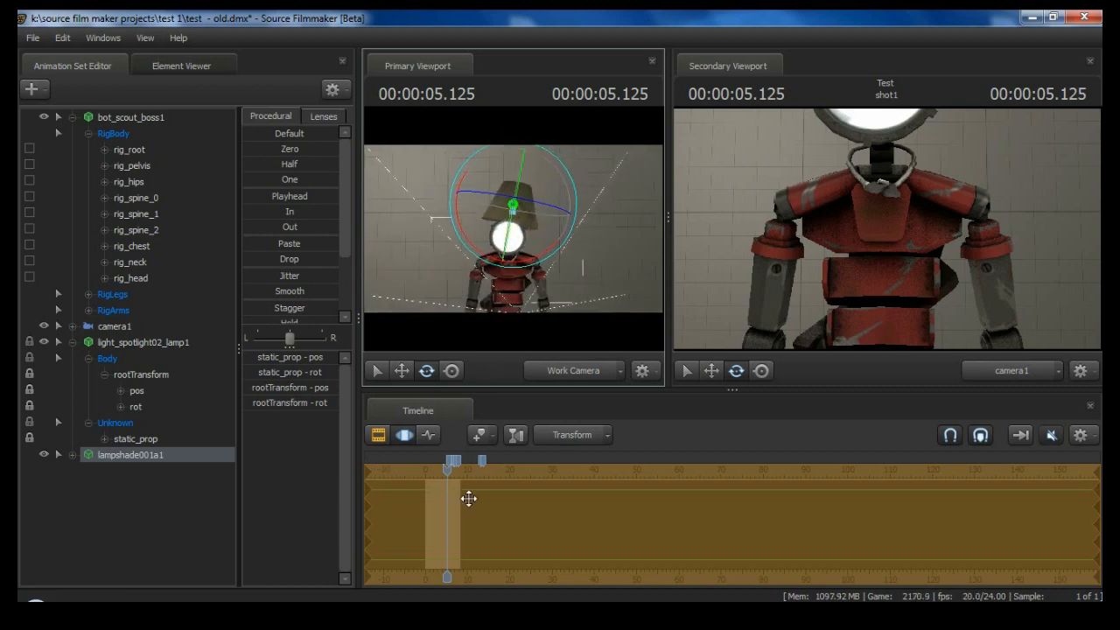
# Expand lampshade001a1's control groups and lock its rootTransform and static_prop to the robot's rig_head.
pyautogui.click(69, 455)
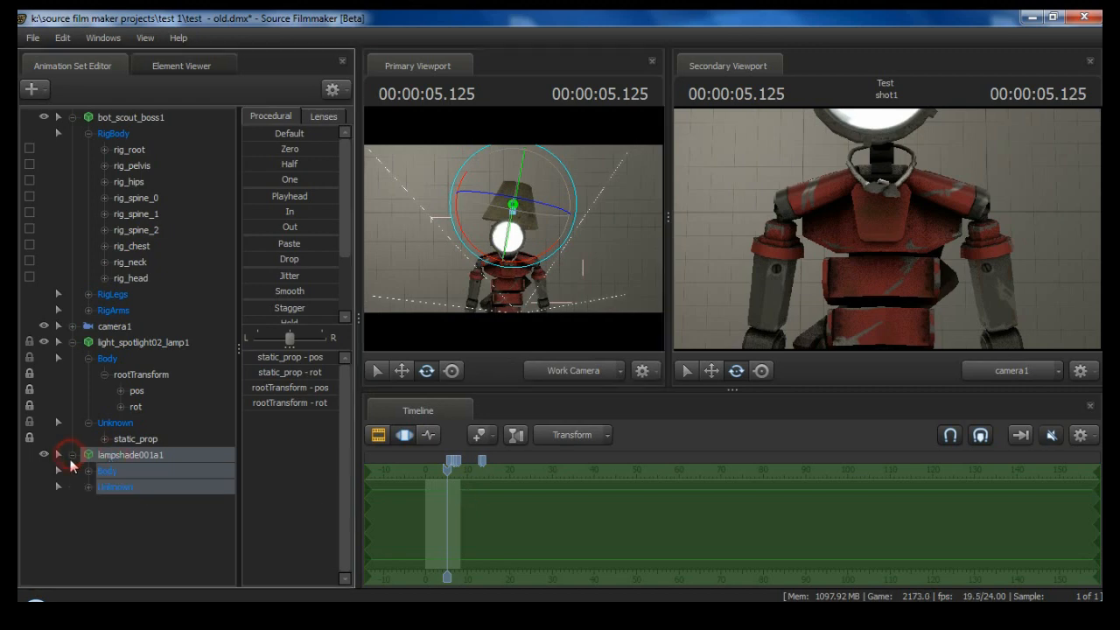
pyautogui.click(89, 471)
pyautogui.click(88, 503)
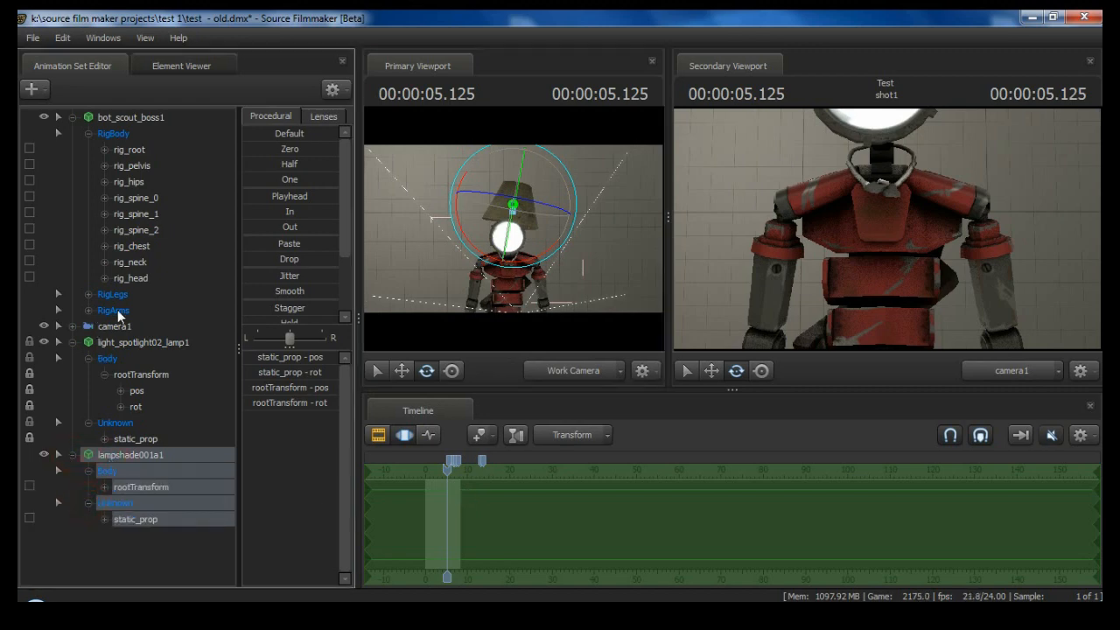
pyautogui.click(133, 279)
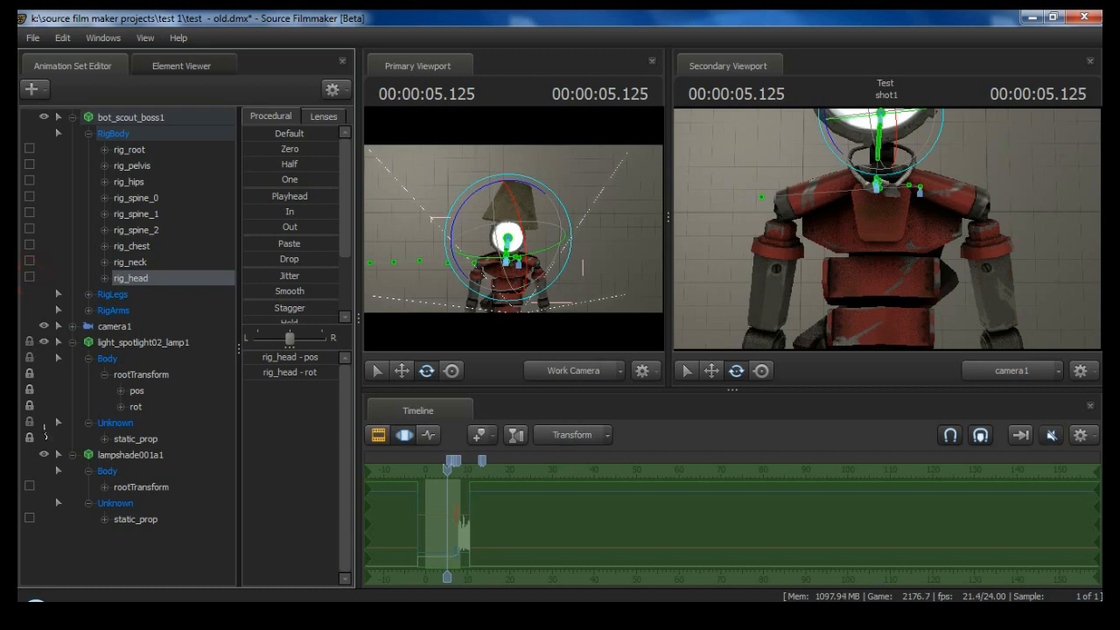
pyautogui.click(29, 486)
pyautogui.click(29, 519)
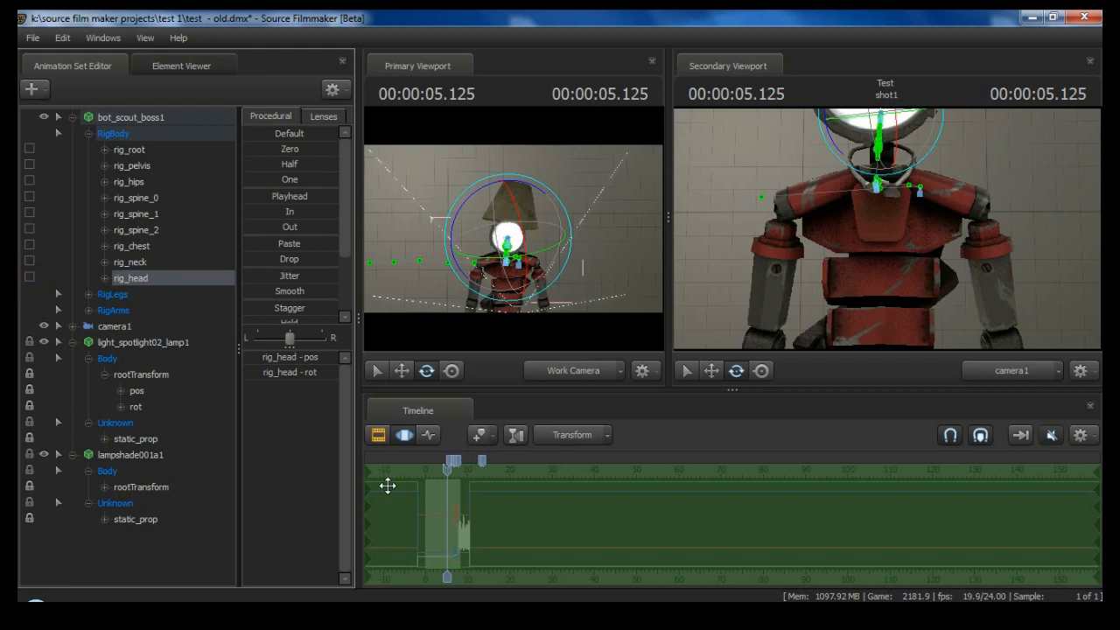
# Apply the Playhead preset to all of lampshade001a1's controls and scrub to 7.416 s to check the result.
pyautogui.click(111, 456)
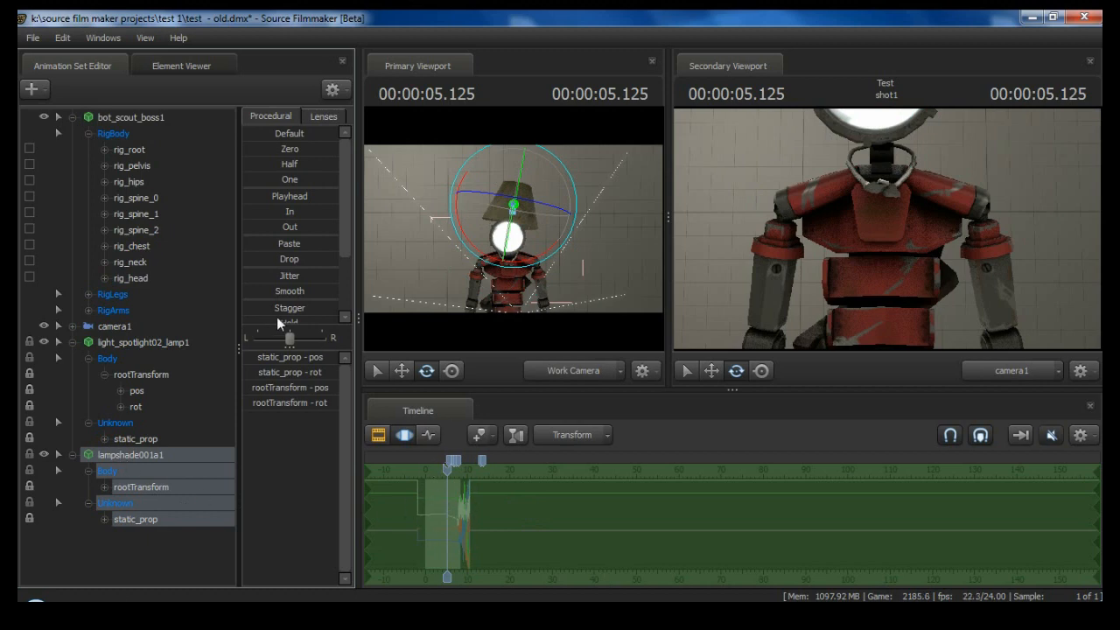
pyautogui.click(271, 200)
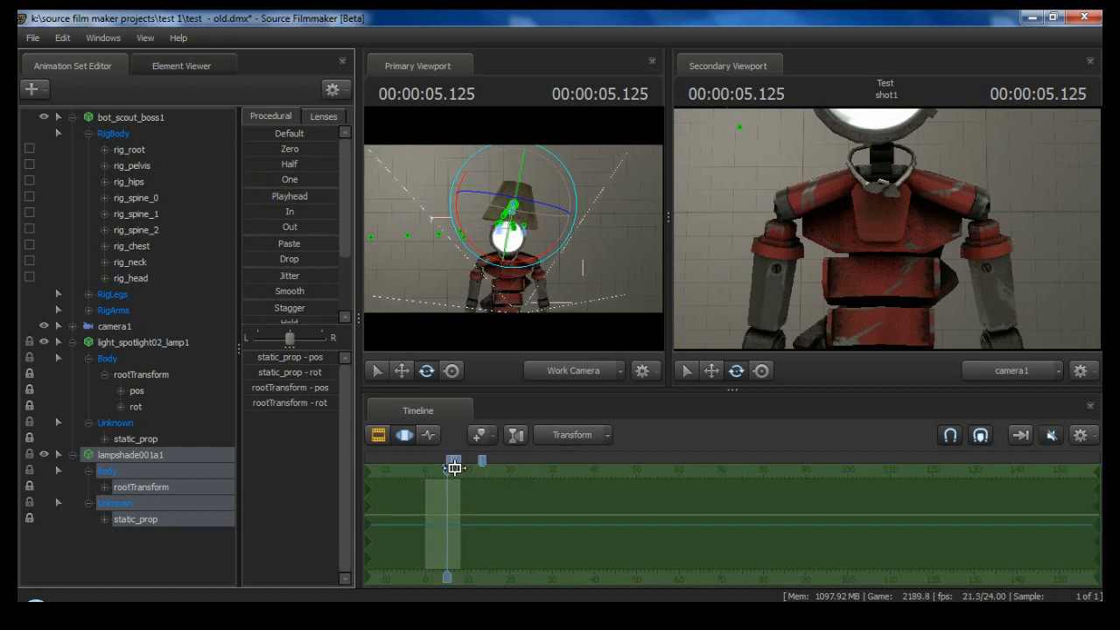
pyautogui.moveTo(447, 472)
pyautogui.mouseDown()
pyautogui.moveTo(433, 475)
pyautogui.moveTo(468, 480)
pyautogui.moveTo(456, 482)
pyautogui.mouseUp()
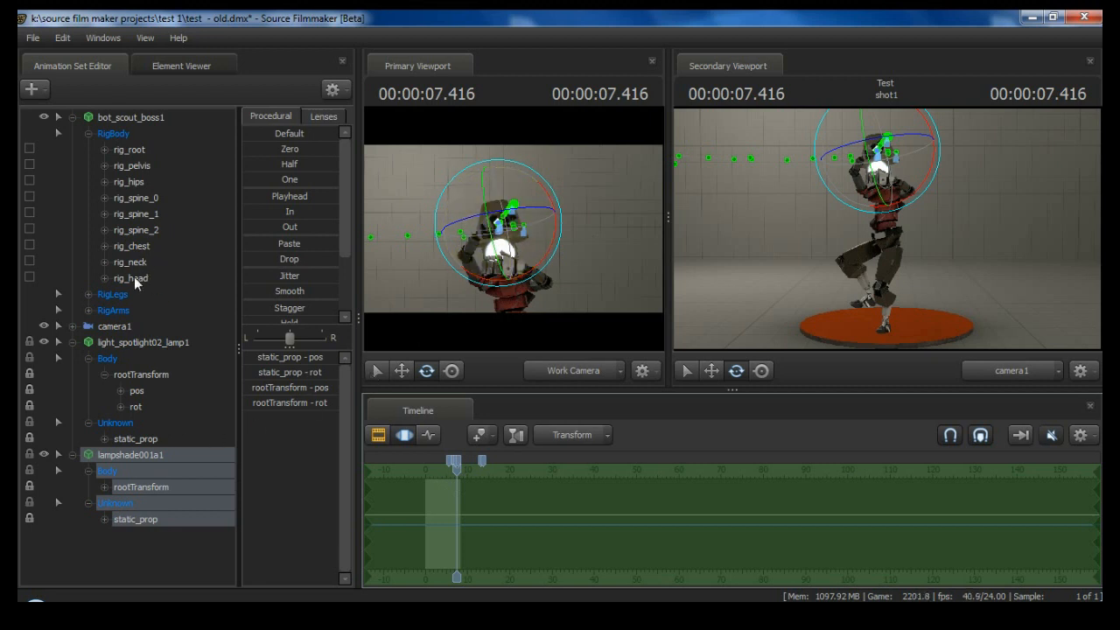
# Rotate the robot's rig_head at 7.416 s to test how the locked lampshade follows it.
pyautogui.click(138, 279)
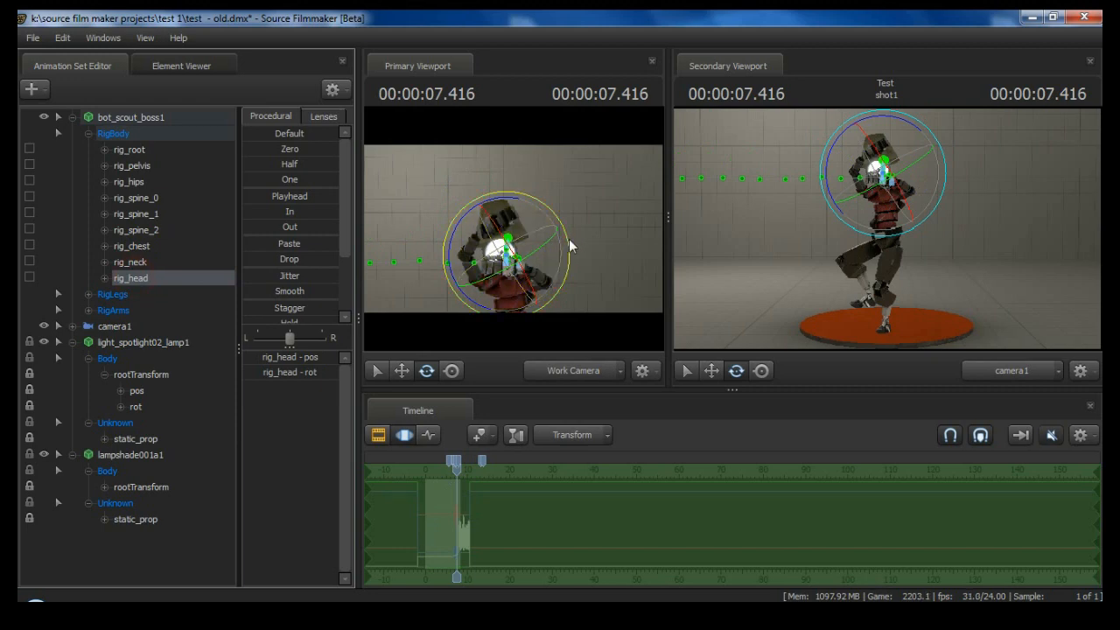
pyautogui.moveTo(545, 161); pyautogui.dragTo(525, 175)
pyautogui.press('w')
pyautogui.press('d')
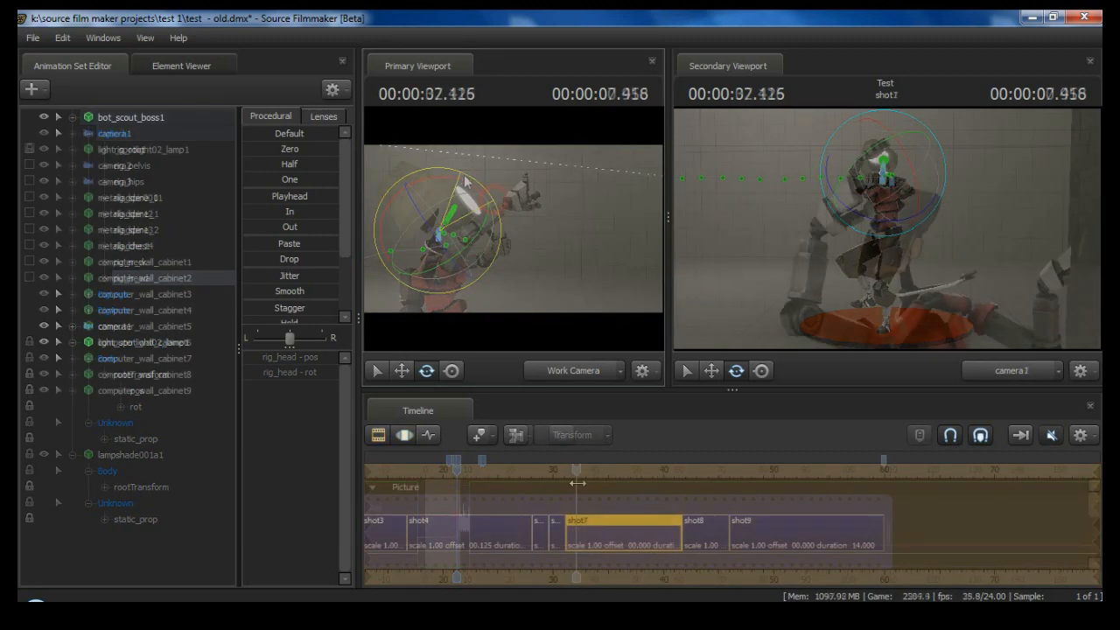
# Split shot8 at 44.916 s and extend the end of the new shot to about 56 s.
pyautogui.moveTo(577, 483); pyautogui.dragTo(719, 504)
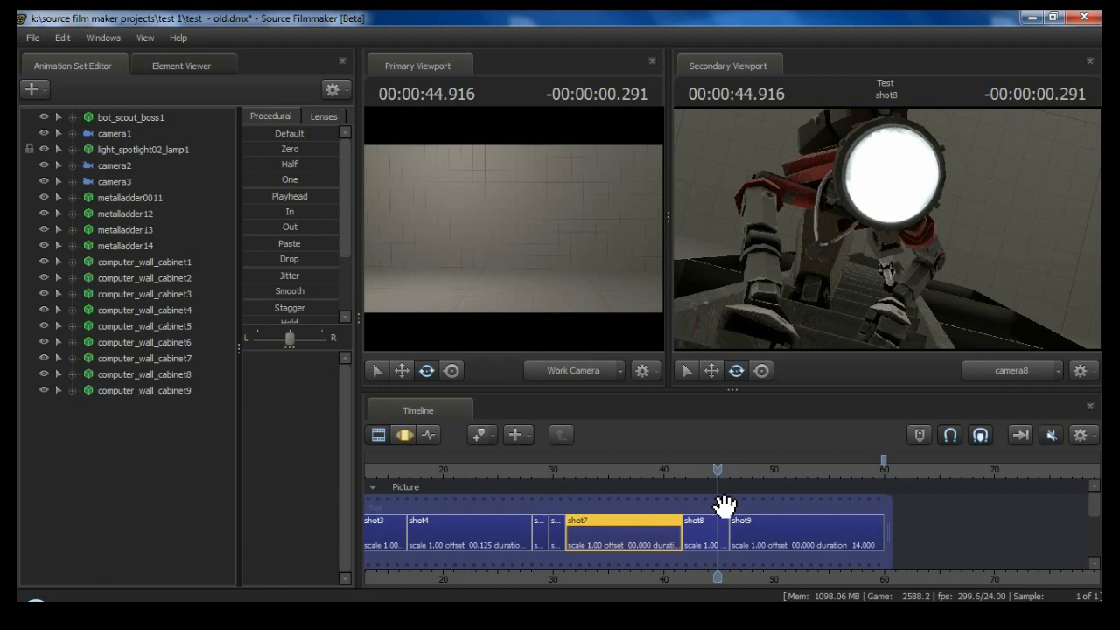
pyautogui.click(693, 547)
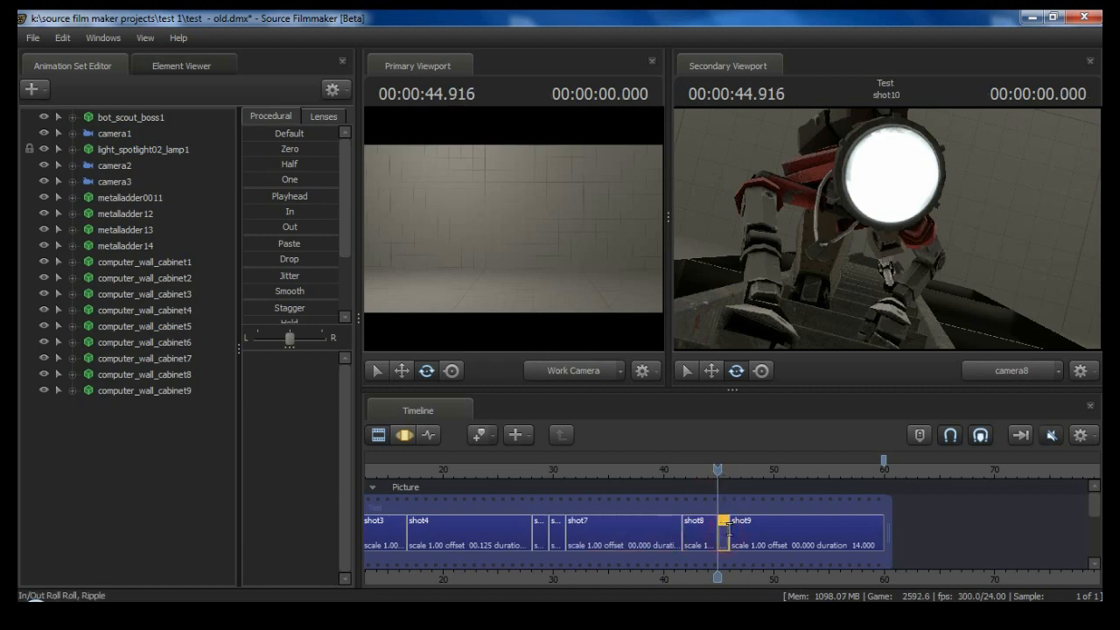
pyautogui.moveTo(726, 529); pyautogui.dragTo(842, 529)
# Slip the contents of shot10 to an offset of -9.250 and scrub through the shot.
pyautogui.moveTo(719, 494)
pyautogui.mouseDown()
pyautogui.moveTo(811, 494)
pyautogui.moveTo(731, 492)
pyautogui.mouseUp()
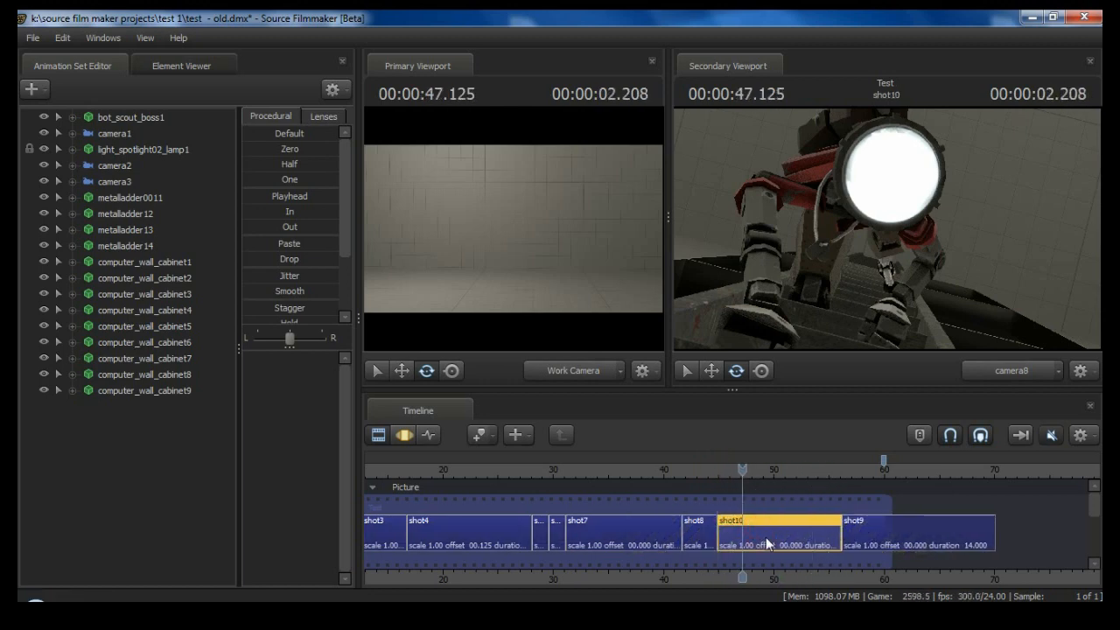
pyautogui.moveTo(769, 528)
pyautogui.mouseDown()
pyautogui.moveTo(675, 531)
pyautogui.moveTo(946, 531)
pyautogui.moveTo(876, 532)
pyautogui.mouseUp()
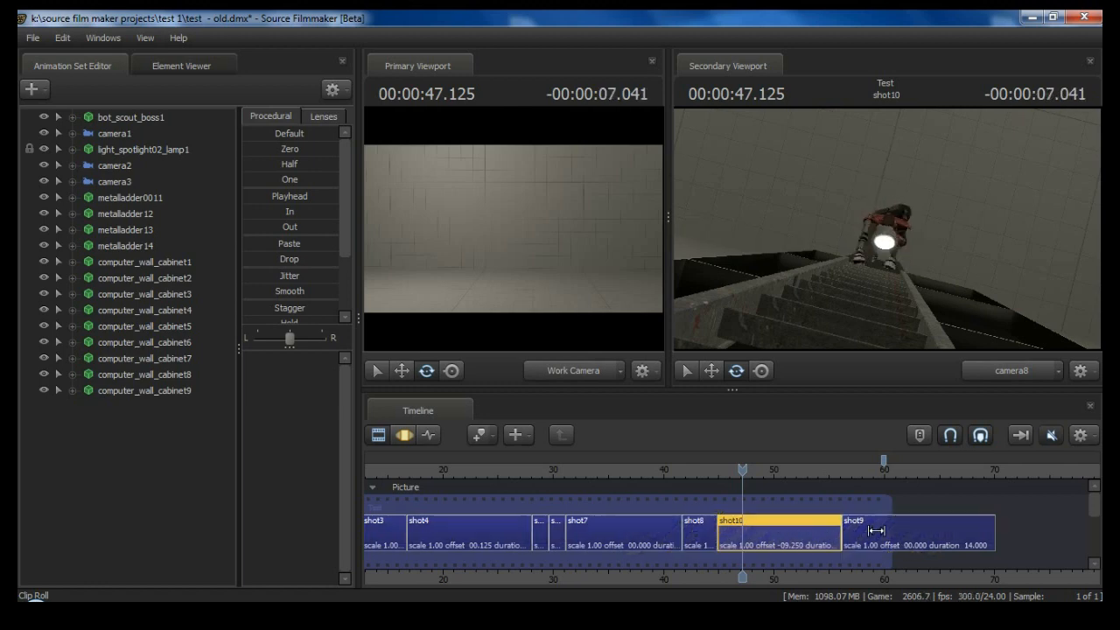
pyautogui.moveTo(733, 467); pyautogui.dragTo(784, 500)
# Turn camera8 and fly it forward and back to reframe the robot on the ladder in shot10.
pyautogui.moveTo(890, 233)
pyautogui.mouseDown()
pyautogui.moveTo(814, 210)
pyautogui.moveTo(879, 224)
pyautogui.moveTo(890, 254)
pyautogui.moveTo(879, 241)
pyautogui.moveTo(897, 233)
pyautogui.moveTo(886, 241)
pyautogui.moveTo(887, 224)
pyautogui.moveTo(884, 238)
pyautogui.moveTo(884, 219)
pyautogui.moveTo(873, 220)
pyautogui.mouseUp()
pyautogui.press('w')
pyautogui.press('s')
pyautogui.press('w')
pyautogui.press('w')
pyautogui.press('s')
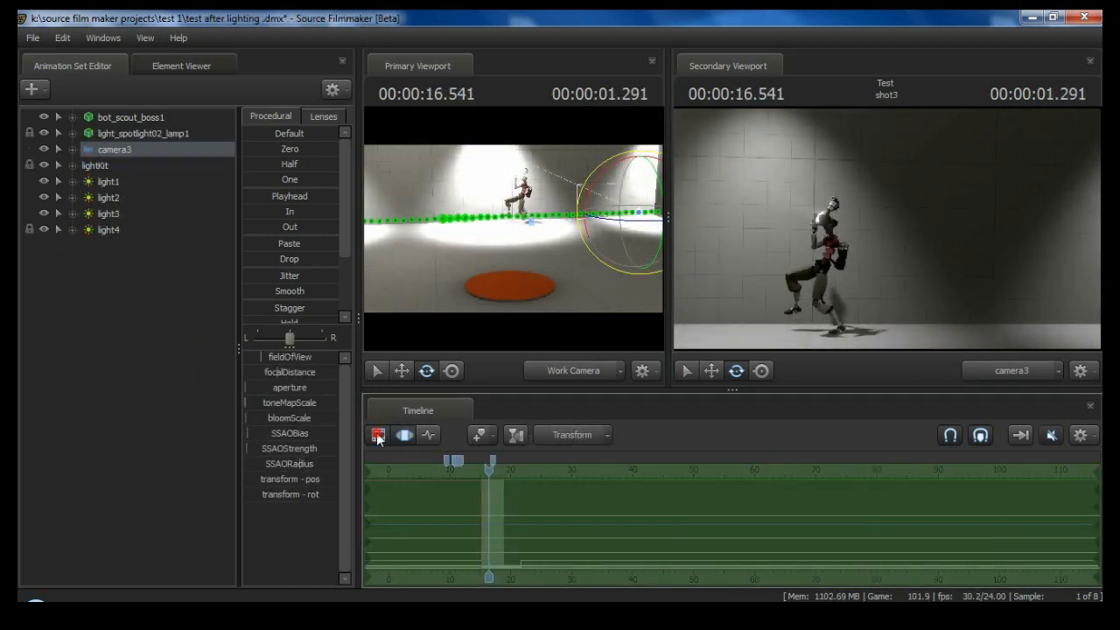
# Adjust camera3's toneMapScale in shot3 at 16.541 s to change the shot's brightness.
pyautogui.click(379, 436)
pyautogui.click(256, 402)
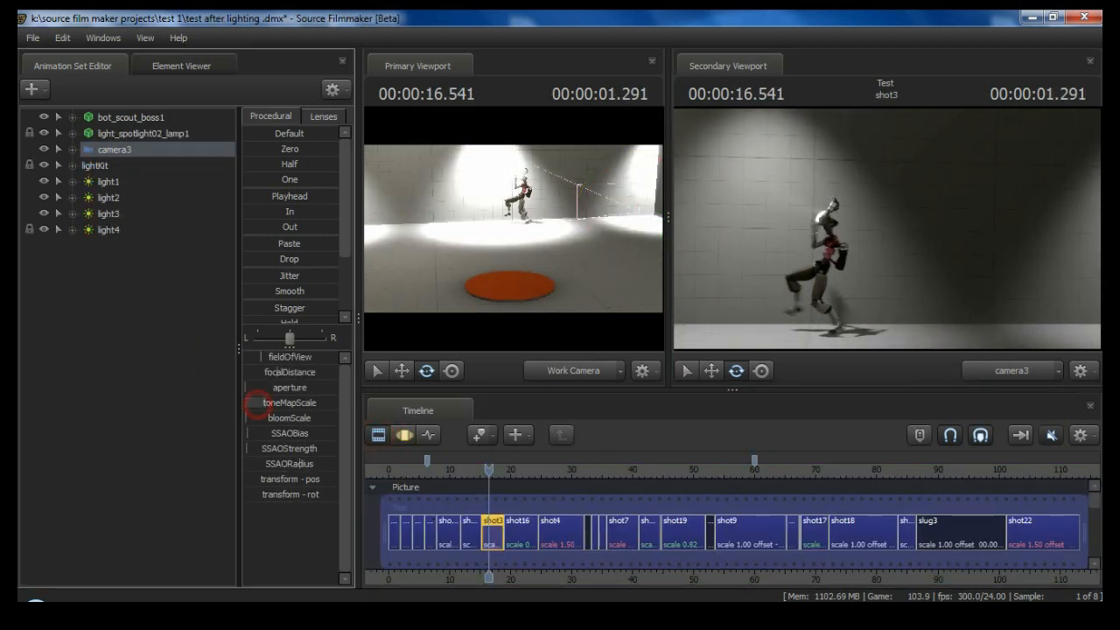
pyautogui.click(404, 435)
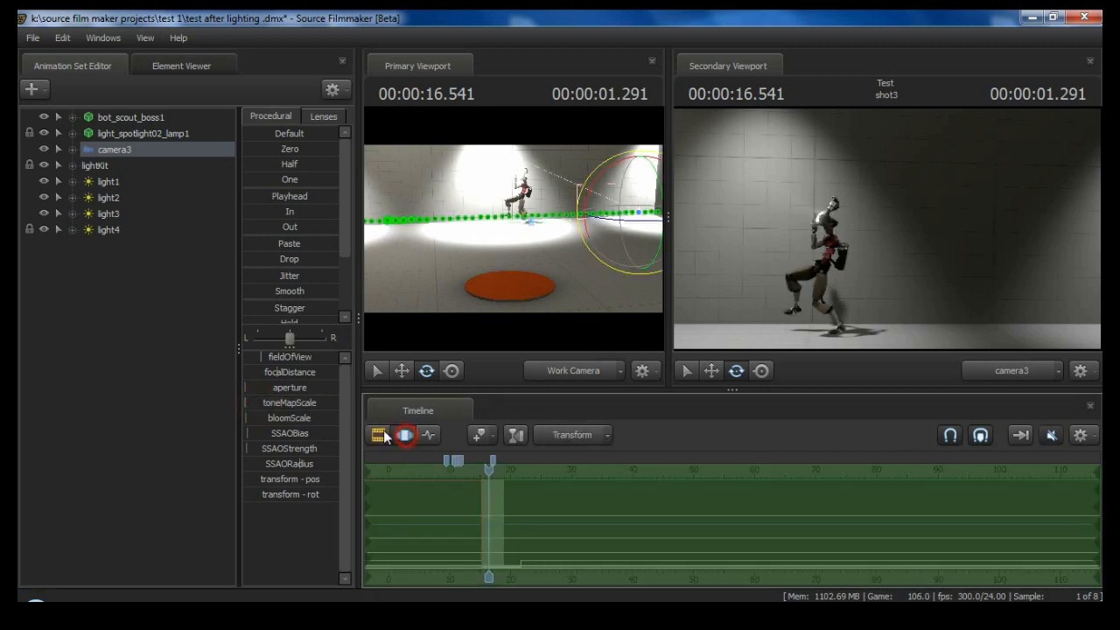
pyautogui.moveTo(260, 402)
pyautogui.mouseDown()
pyautogui.moveTo(283, 402)
pyautogui.moveTo(243, 403)
pyautogui.mouseUp()
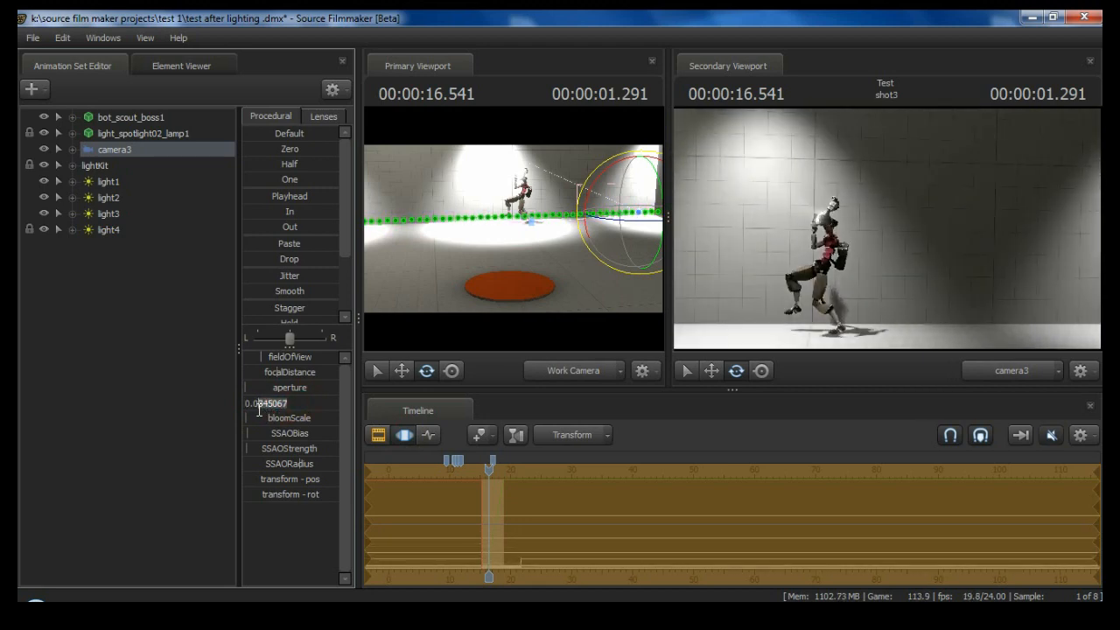
pyautogui.press('Return')
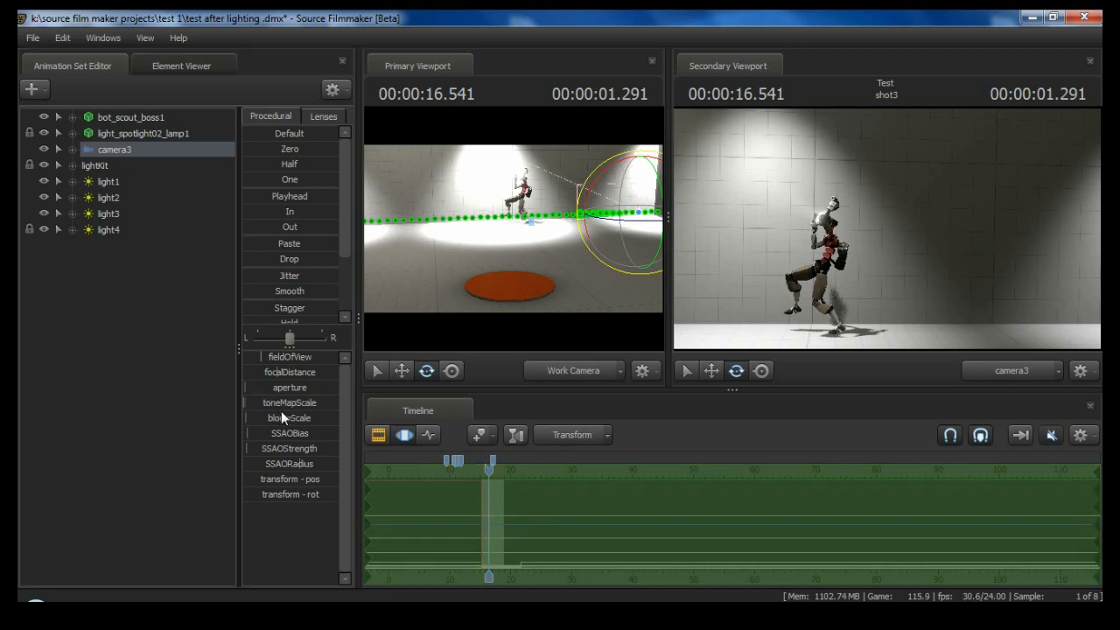
# Set camera3's toneMapScale to 0.03 at 17.458 s and play back the shot.
pyautogui.moveTo(488, 466); pyautogui.dragTo(495, 473)
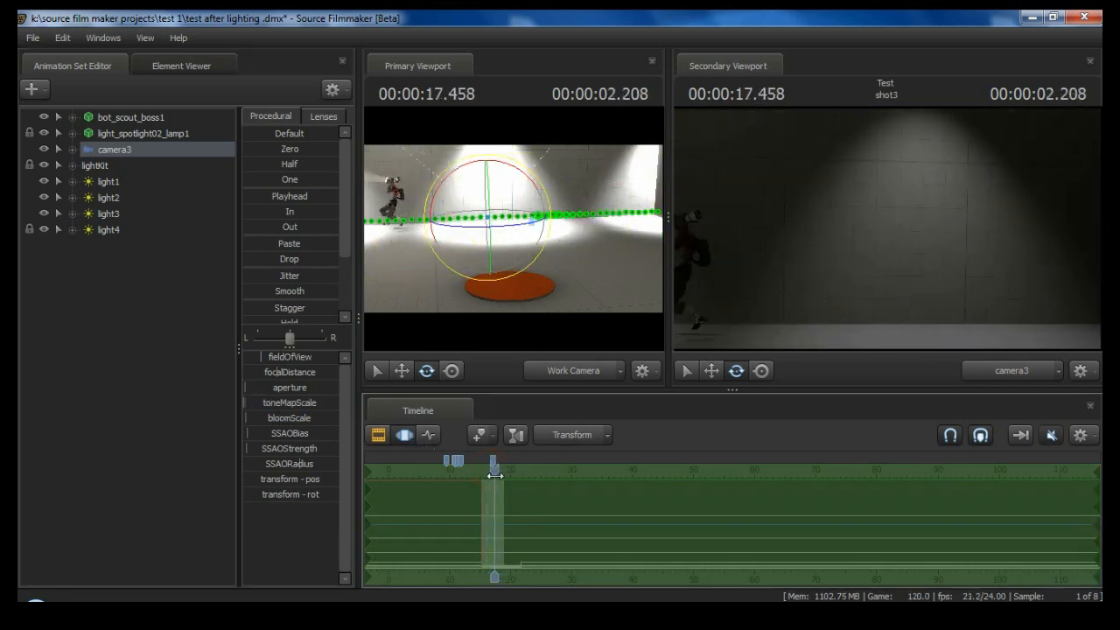
pyautogui.click(265, 402)
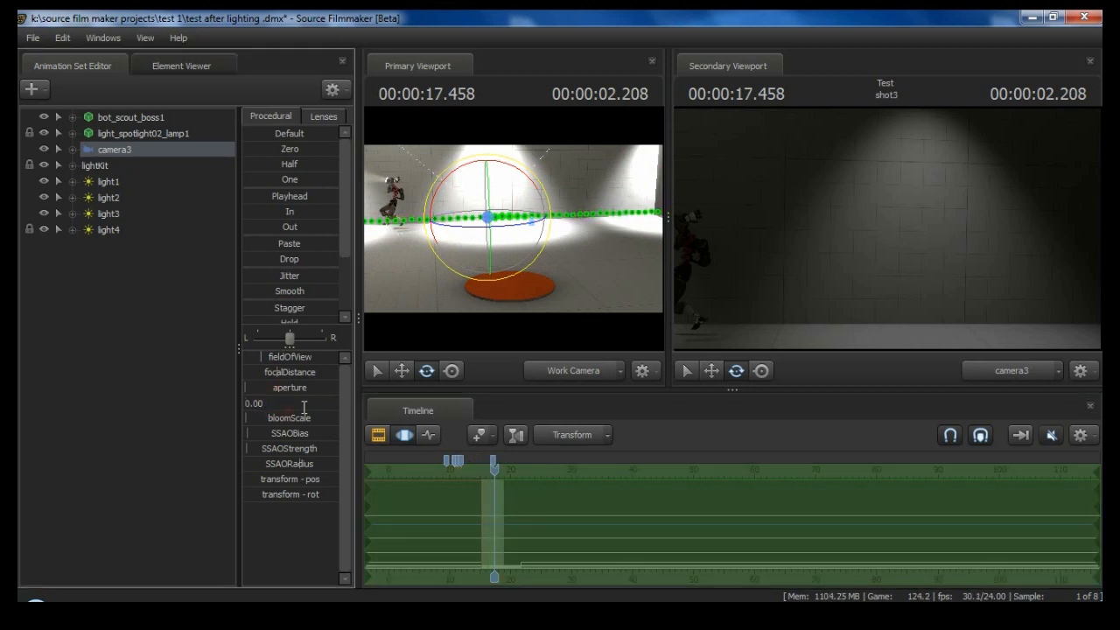
pyautogui.write('0.03')
pyautogui.press('Return')
pyautogui.press('space')
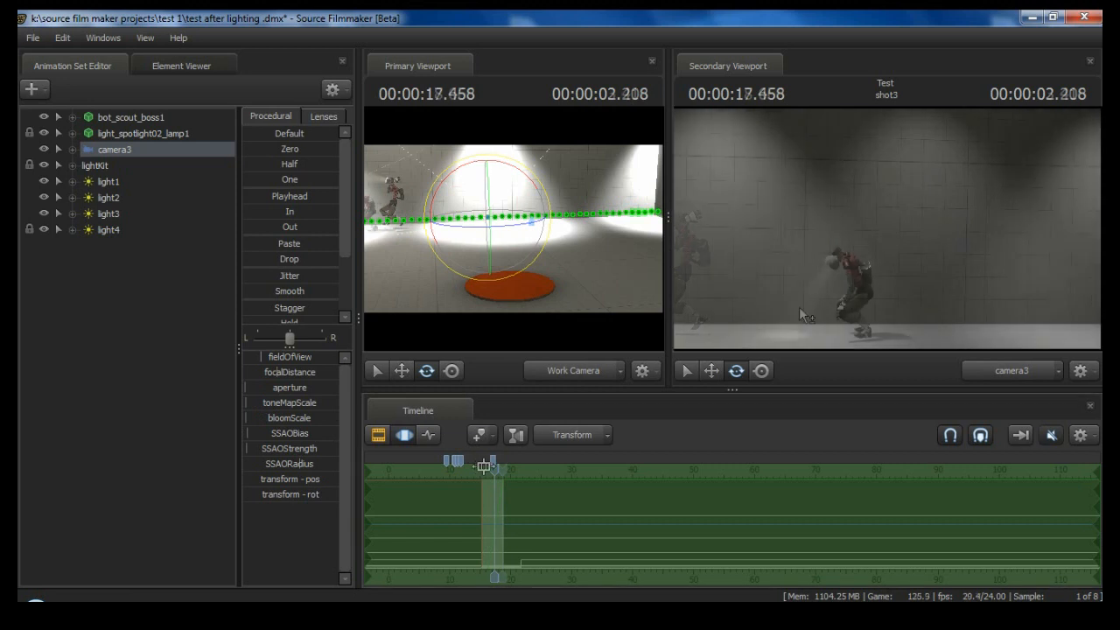
# Create an animation set for a new light in shot3 and disable that light's shadows.
pyautogui.rightClick(89, 295)
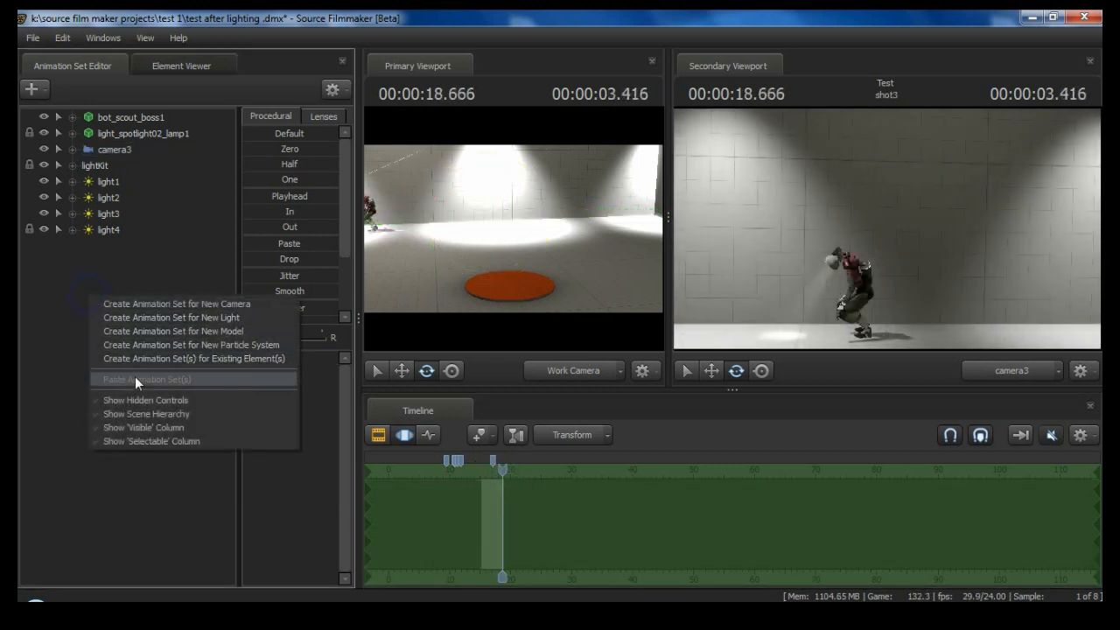
pyautogui.click(160, 317)
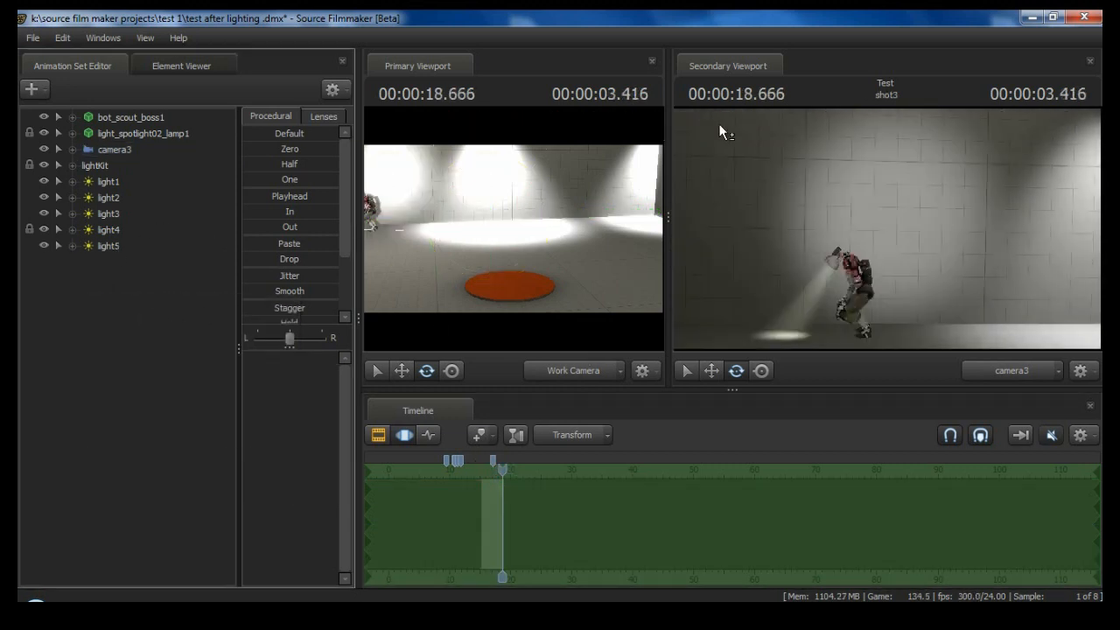
pyautogui.rightClick(110, 249)
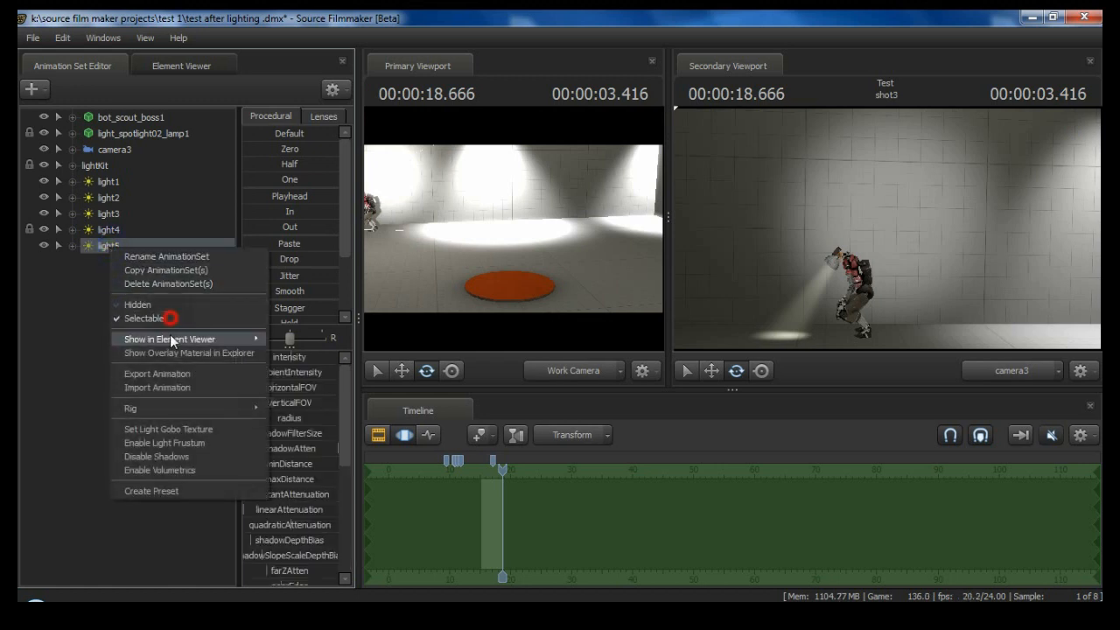
pyautogui.click(159, 457)
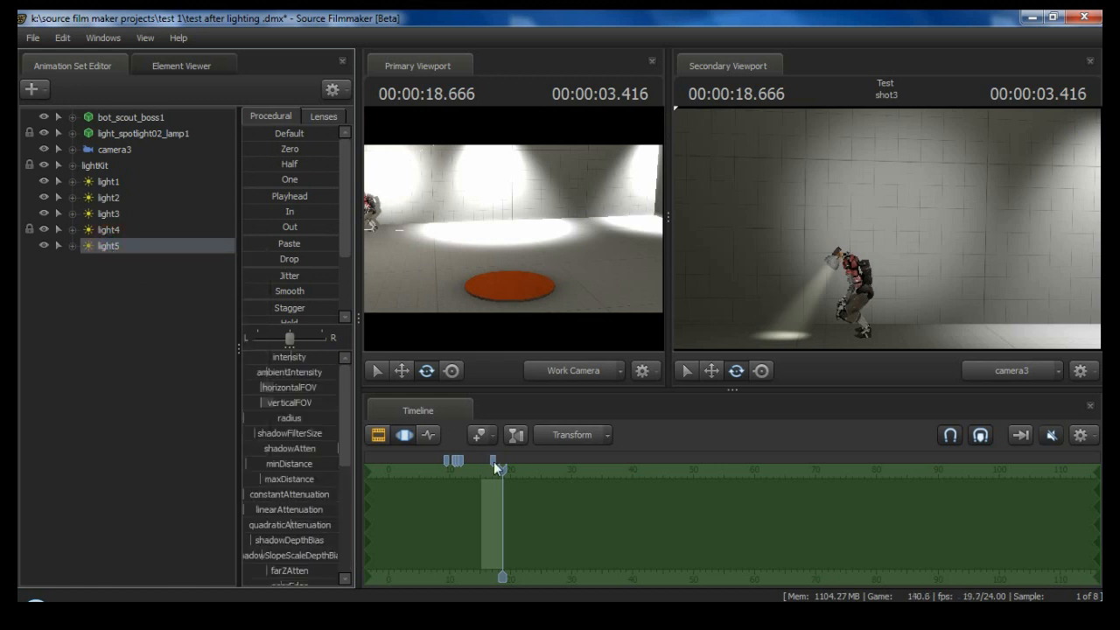
# Move the new light sideways along the wall near the robot in shot3 with the playhead at 18.125 s.
pyautogui.moveTo(494, 461)
pyautogui.mouseDown()
pyautogui.moveTo(501, 470)
pyautogui.moveTo(489, 473)
pyautogui.moveTo(498, 475)
pyautogui.mouseUp()
pyautogui.click(140, 247)
pyautogui.moveTo(514, 229); pyautogui.dragTo(385, 215)
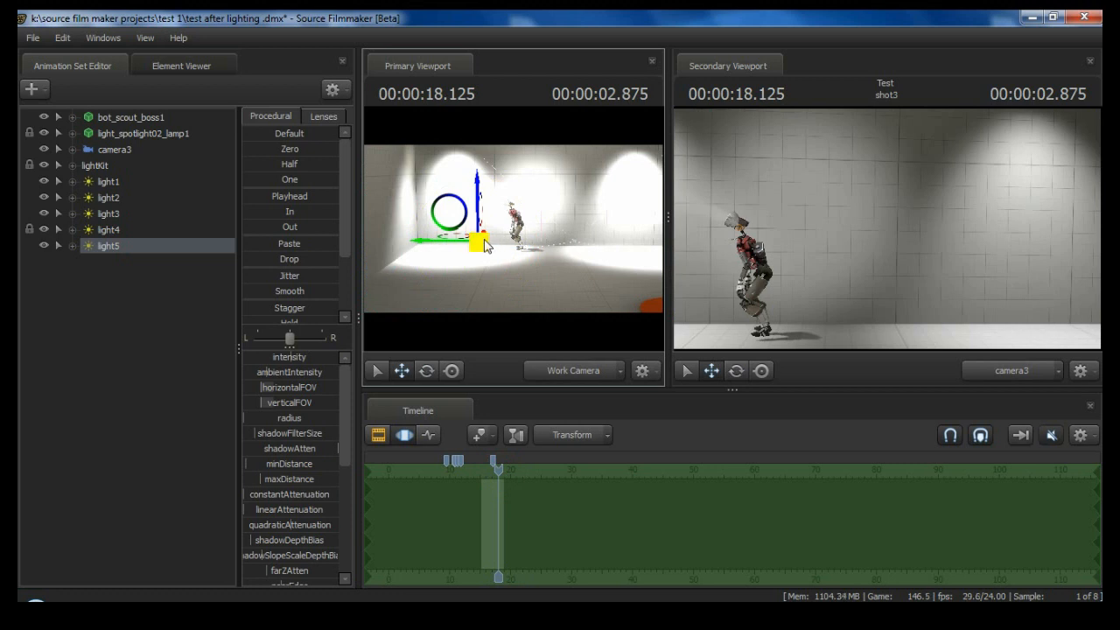
pyautogui.moveTo(483, 250); pyautogui.dragTo(600, 251)
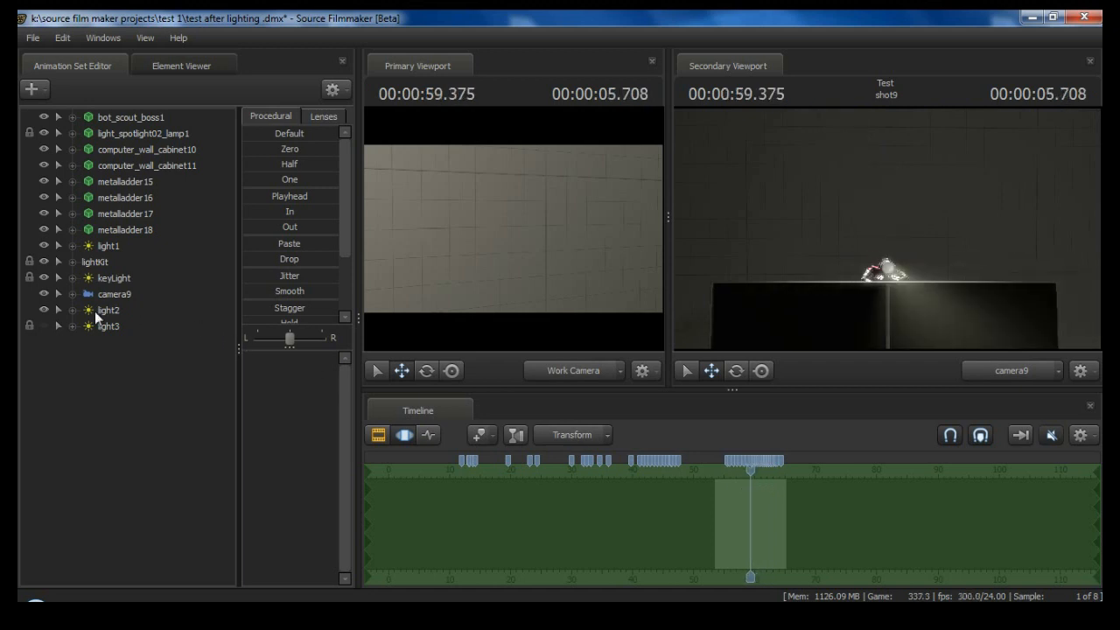
# Make the hidden light3 visible in shot9.
pyautogui.click(44, 325)
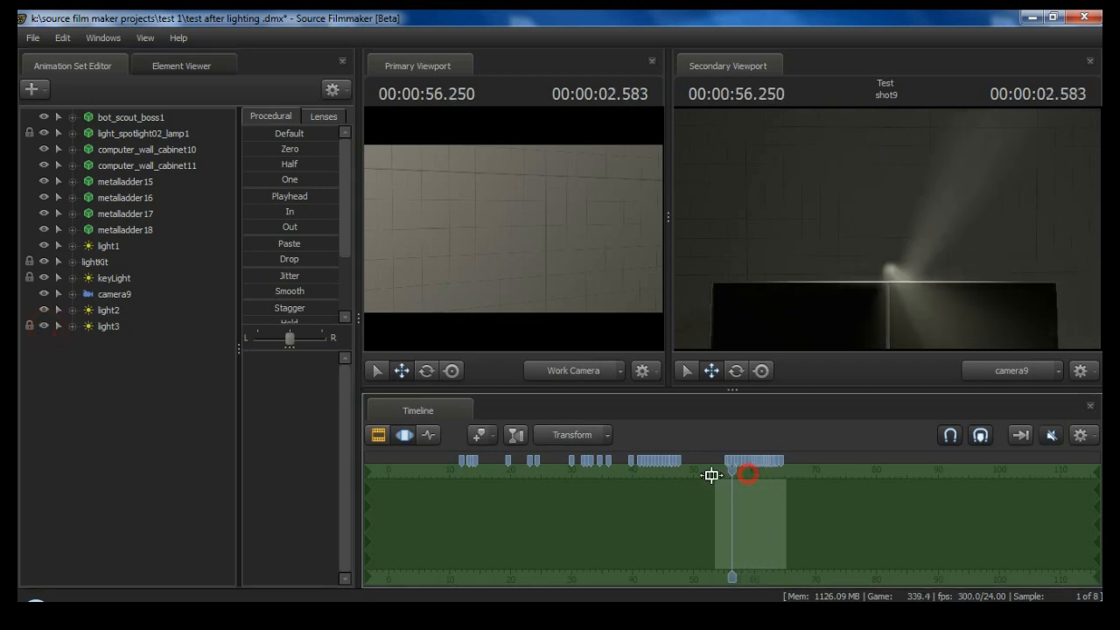